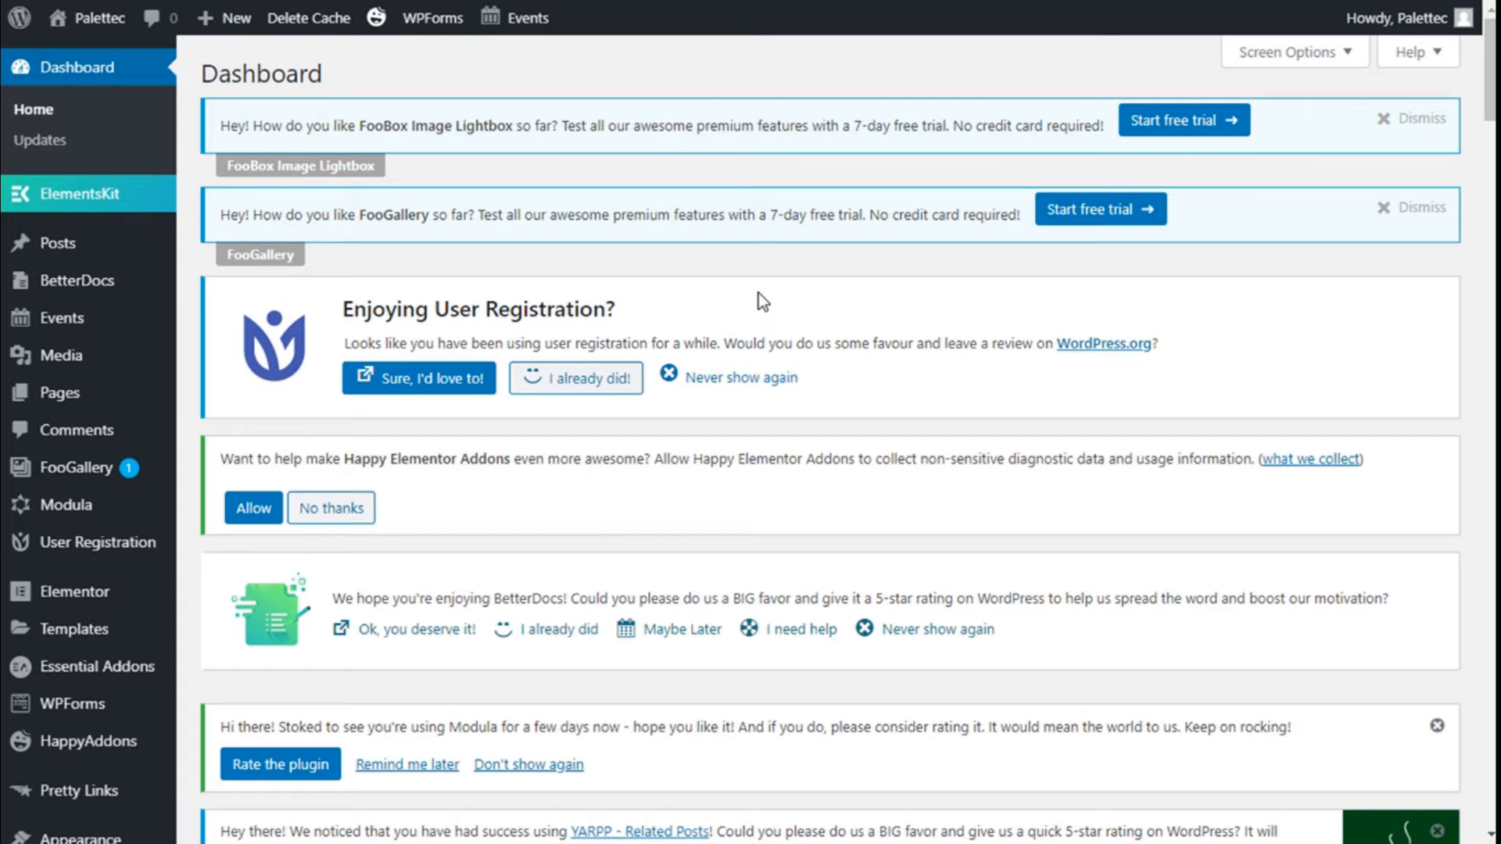
Go to the page for adding new plugins and search the plugin directory for "mailoptin".
scroll(31, 429, "down", 4)
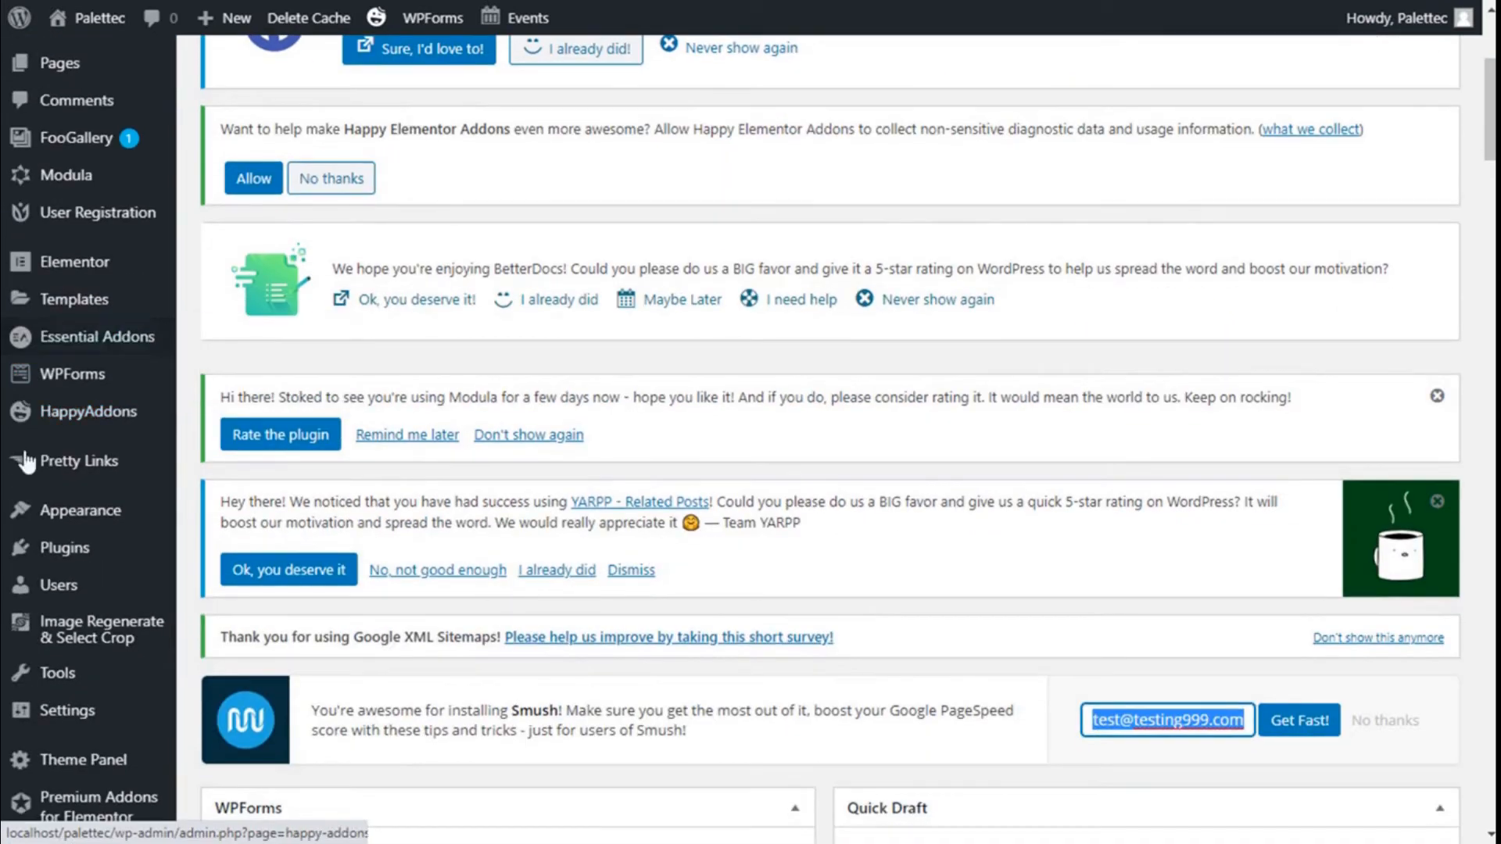
mouse_move(75, 547)
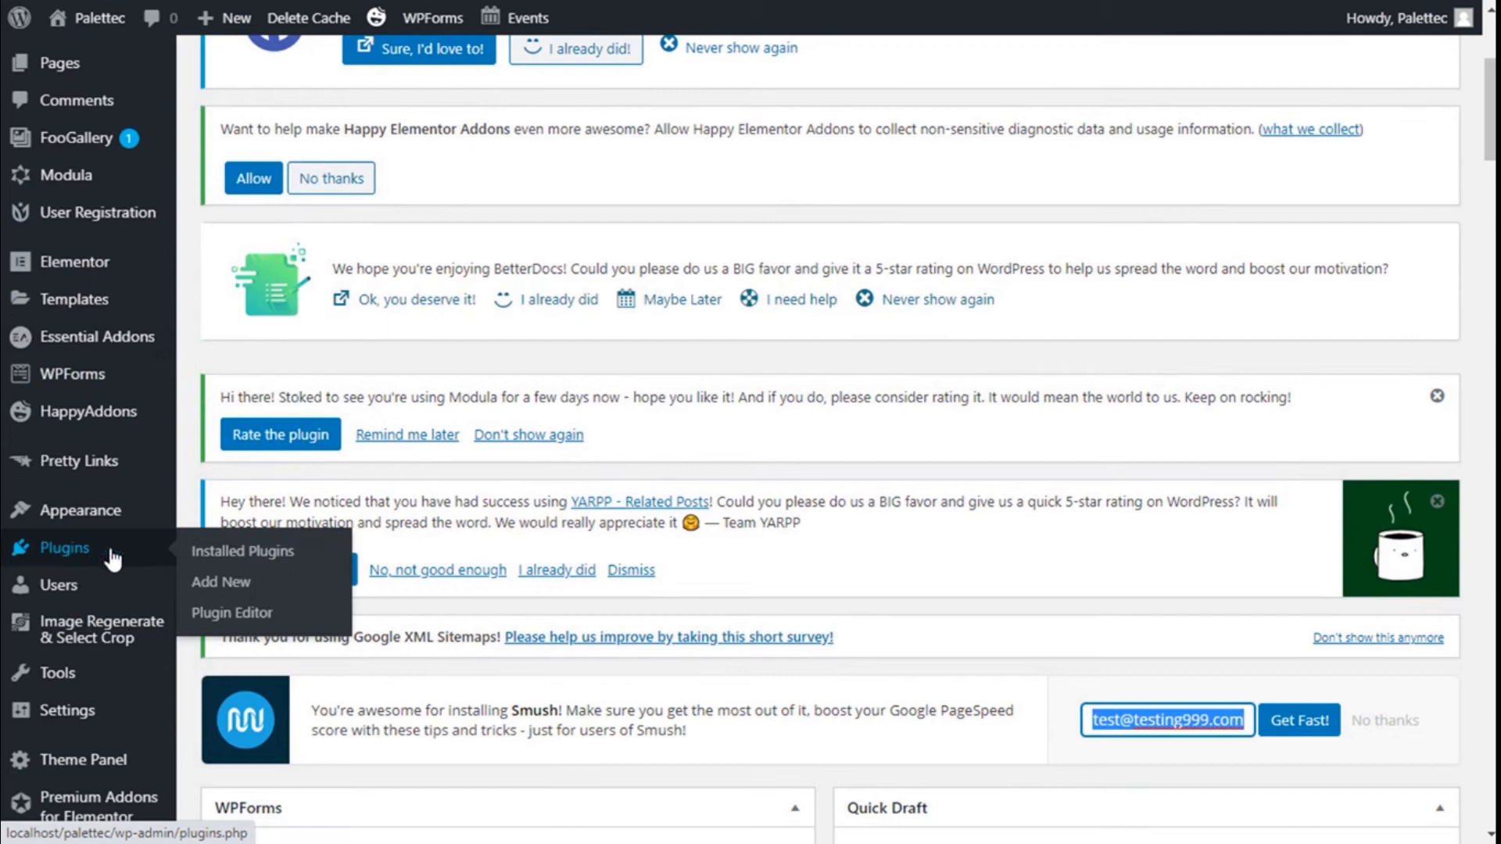
left_click(221, 591)
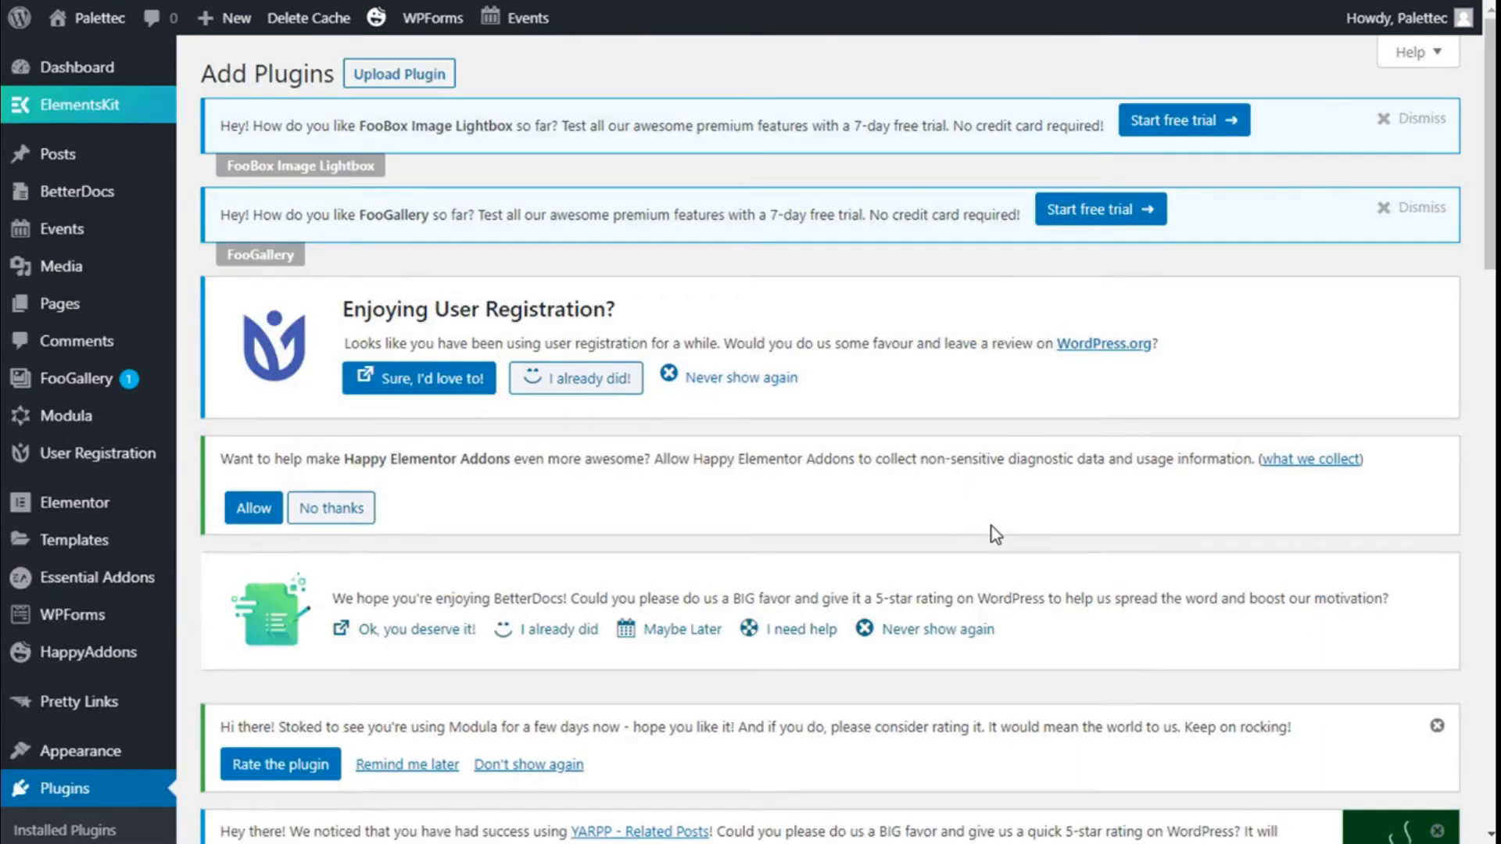
scroll(996, 534, "down", 7)
scroll(995, 535, "down", 1)
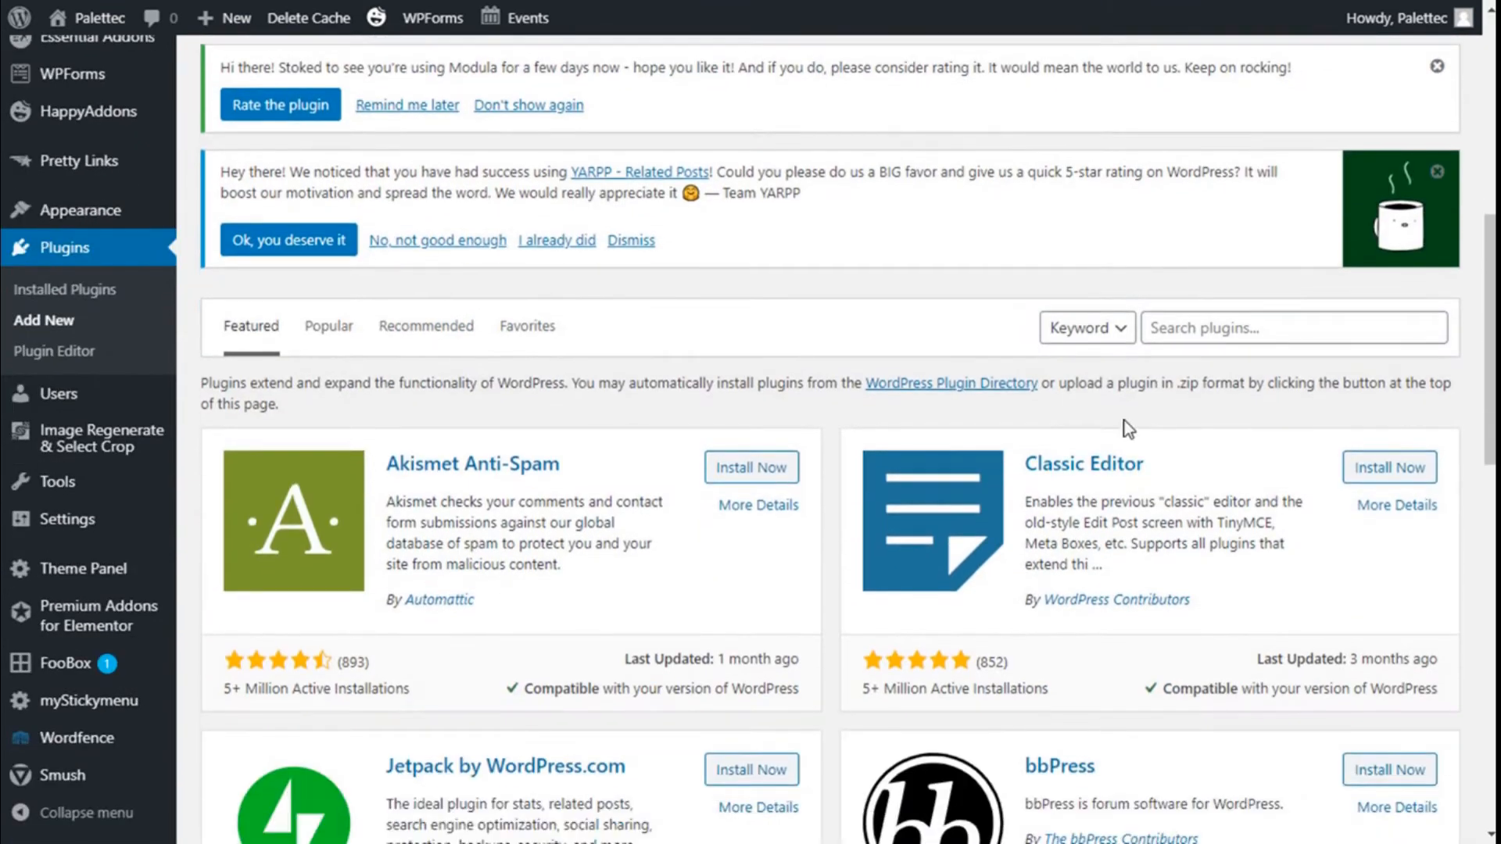
left_click(1222, 335)
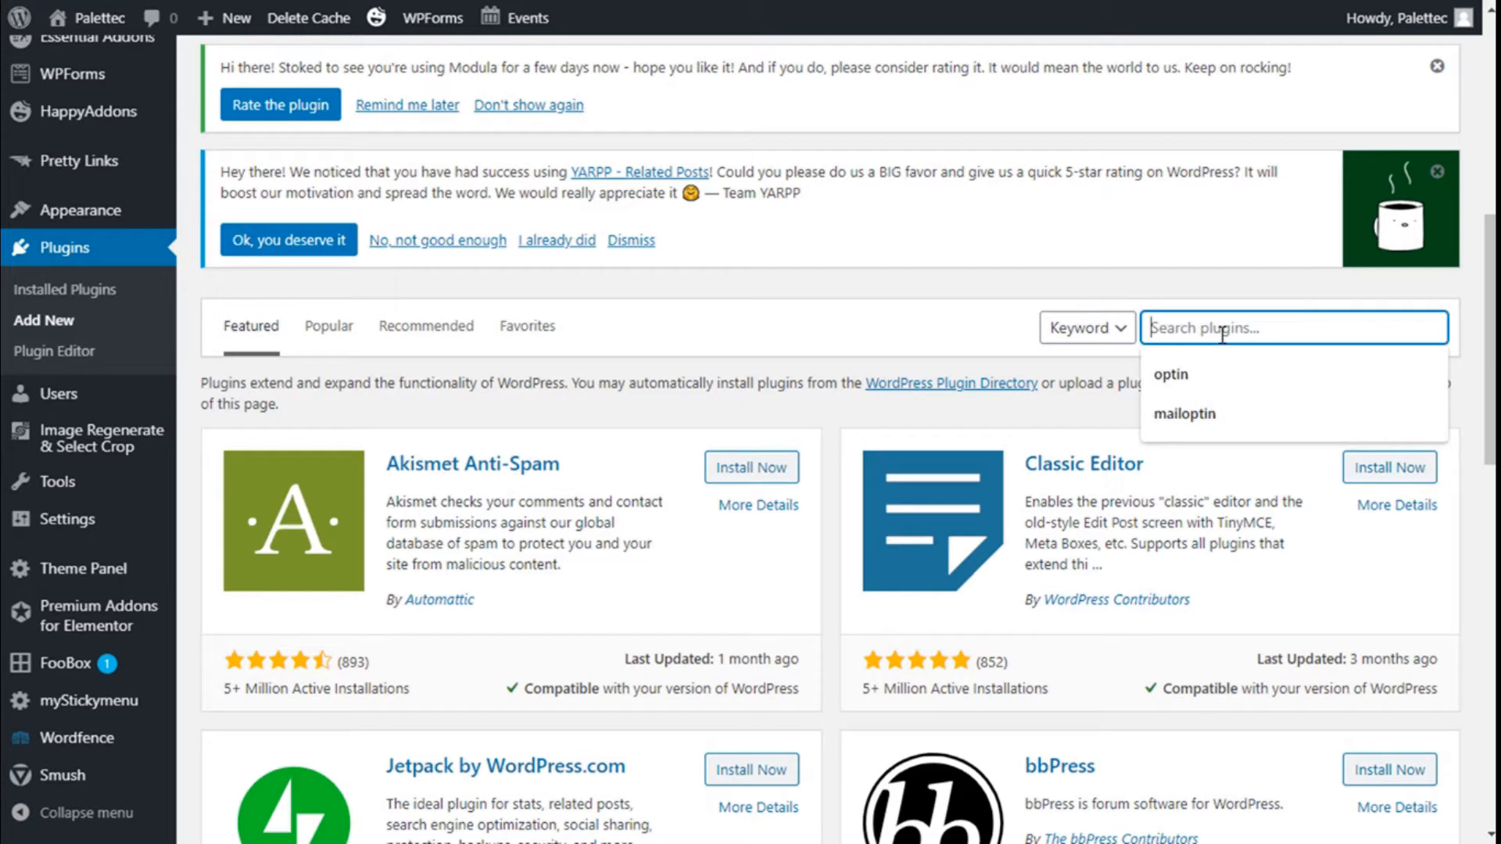
type("mai")
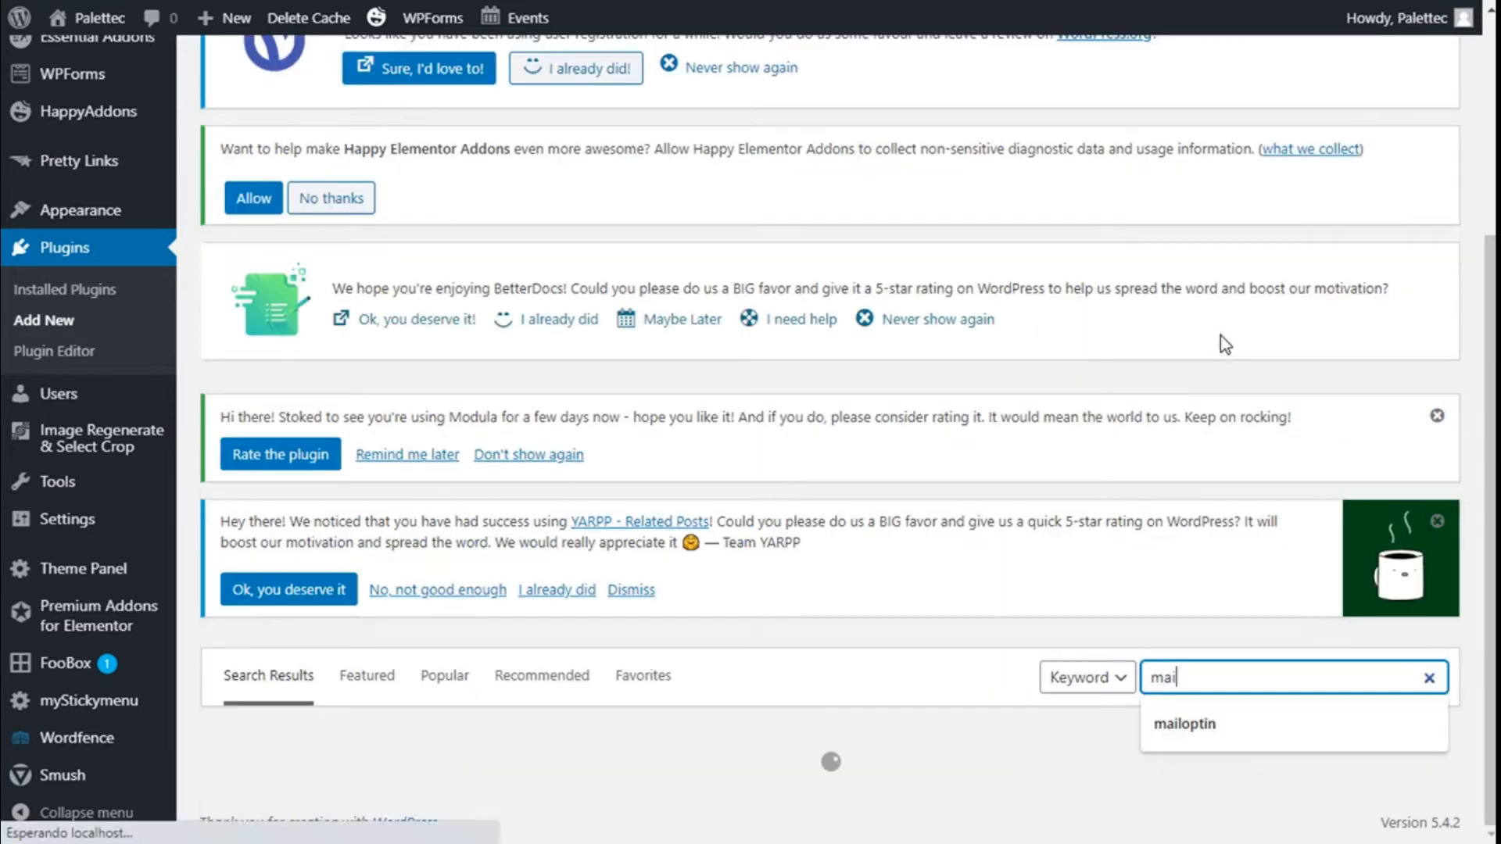
type("loptin")
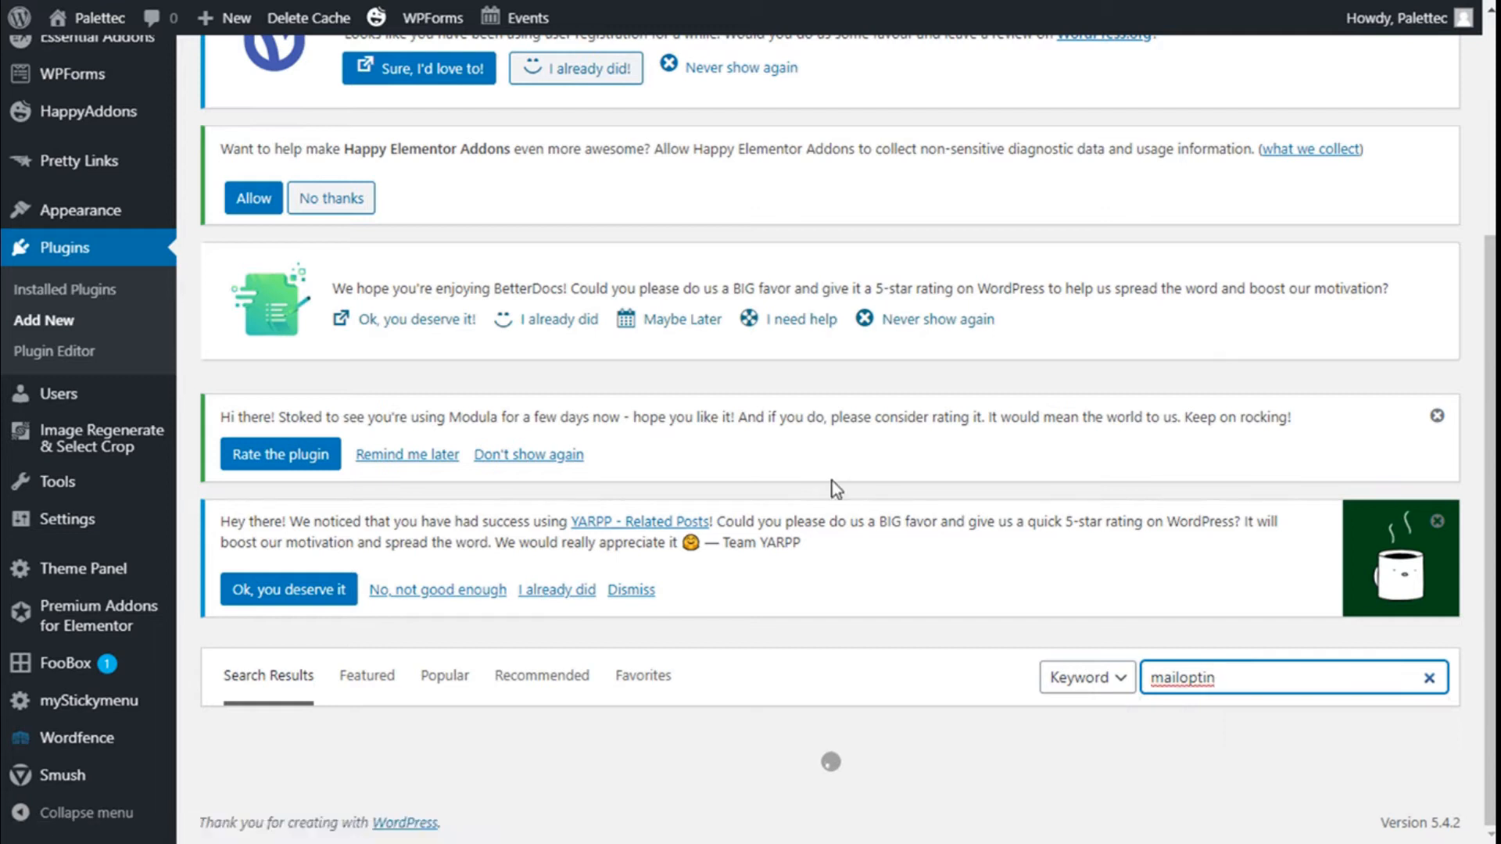
Install and activate the MailOptin plugin by MailOptin Team from the search results.
scroll(832, 481, "down", 4)
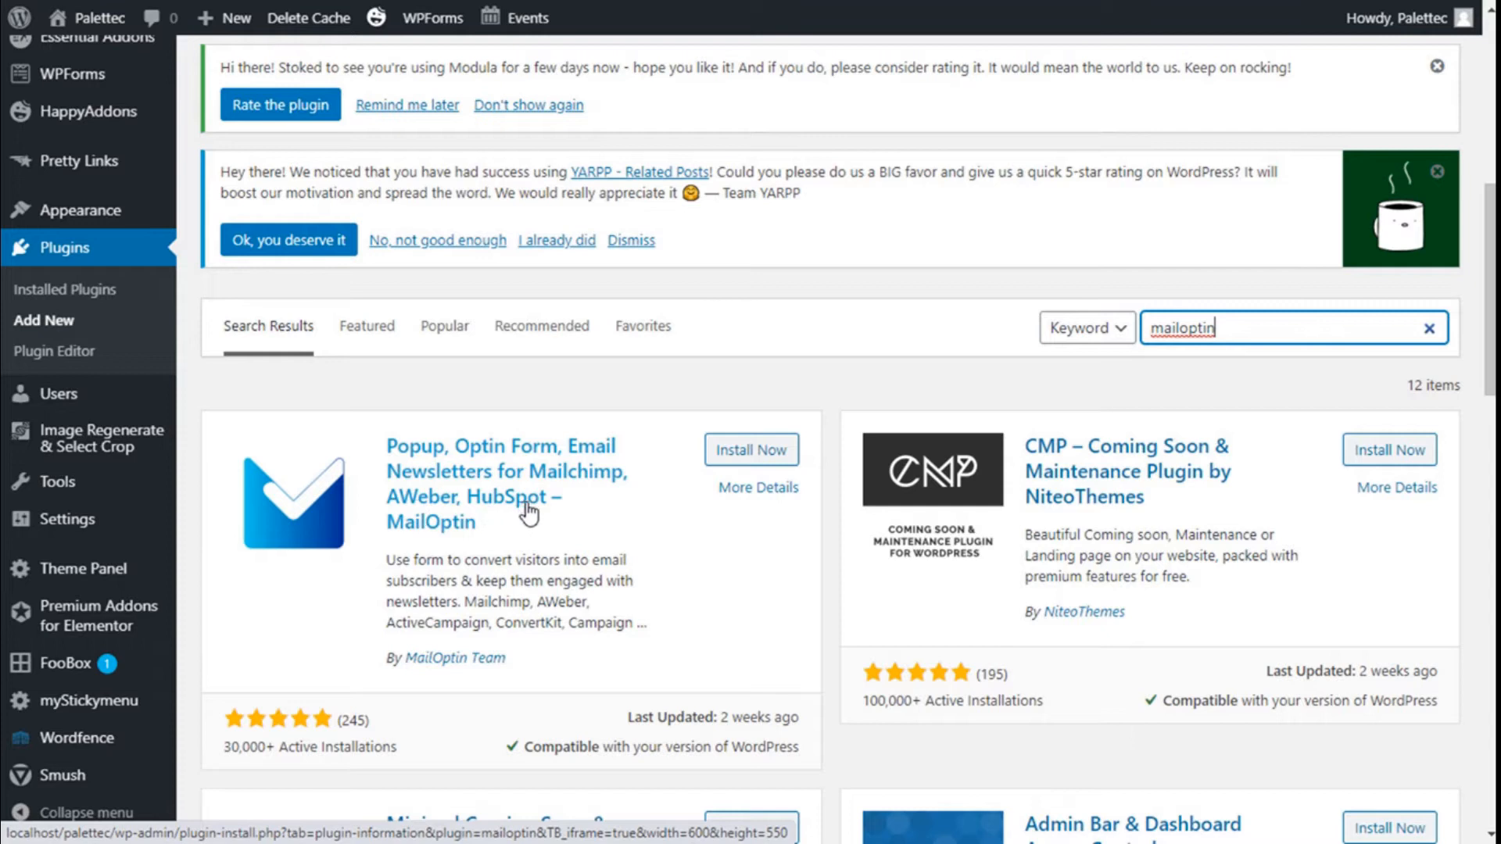
scroll(508, 485, "down", 1)
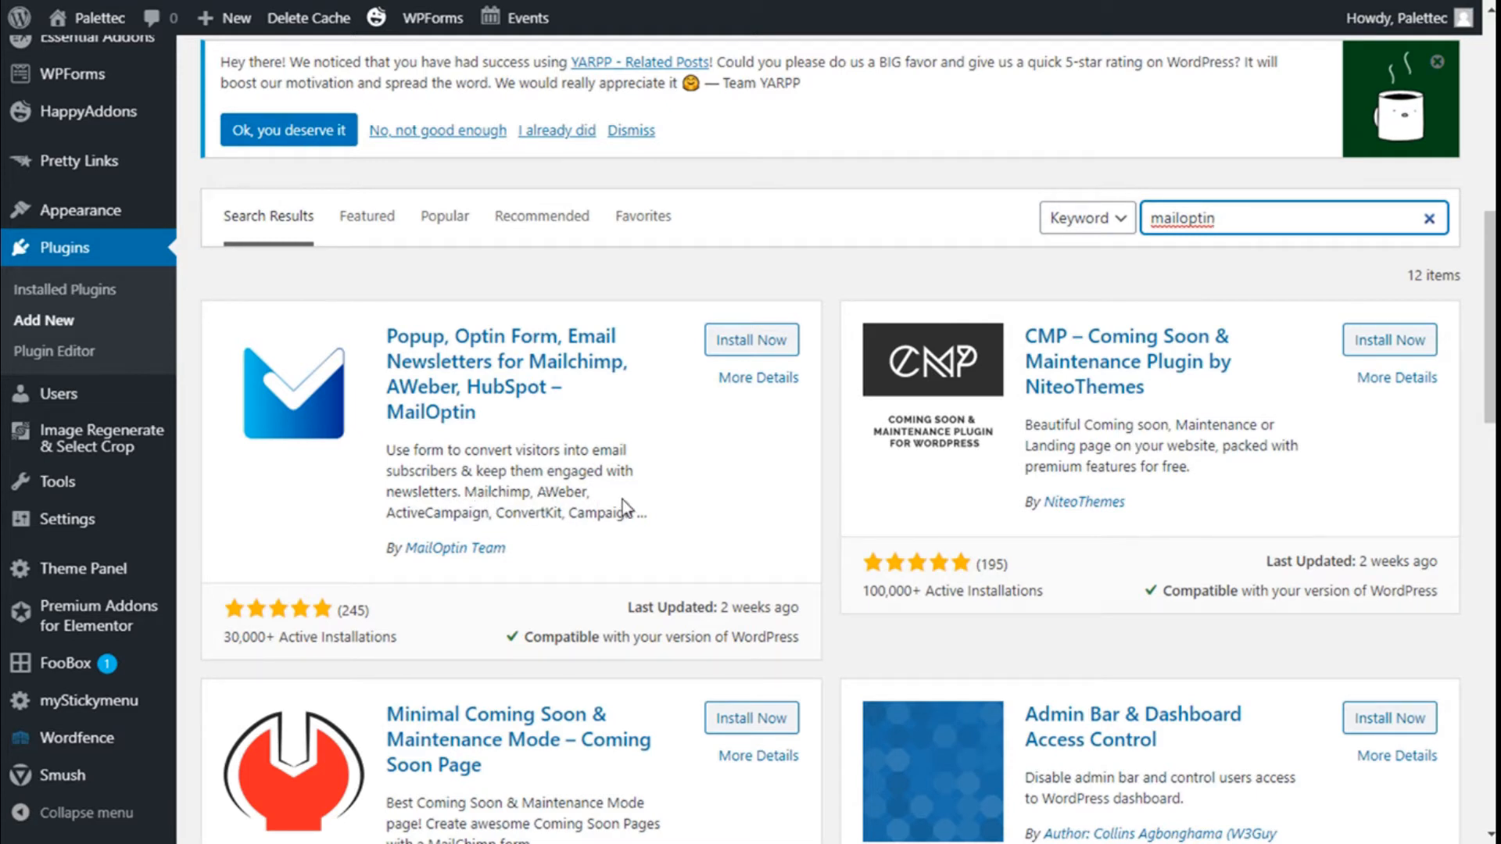
left_click(733, 344)
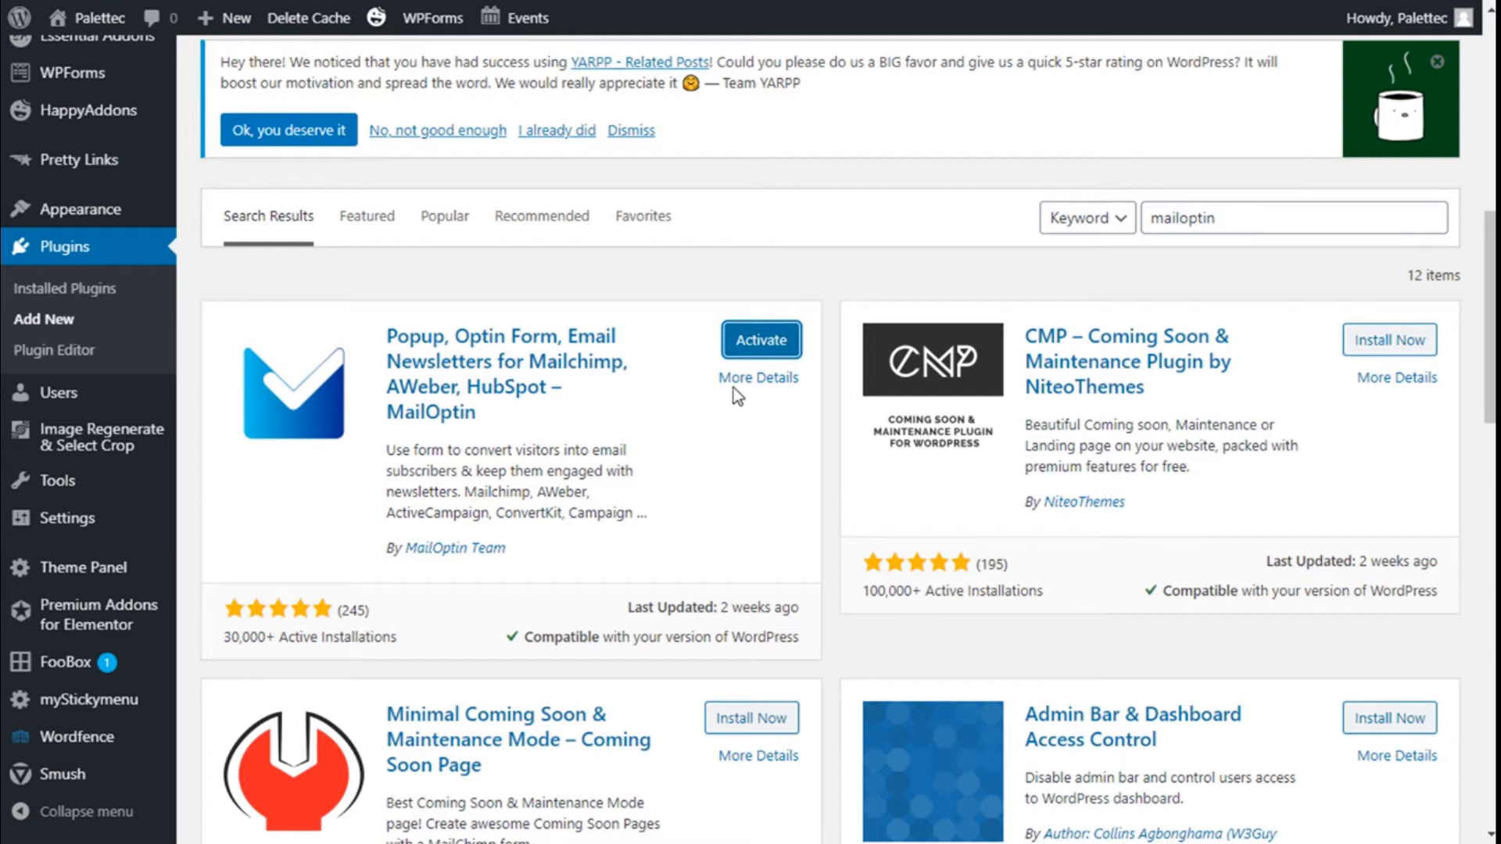
left_click(767, 349)
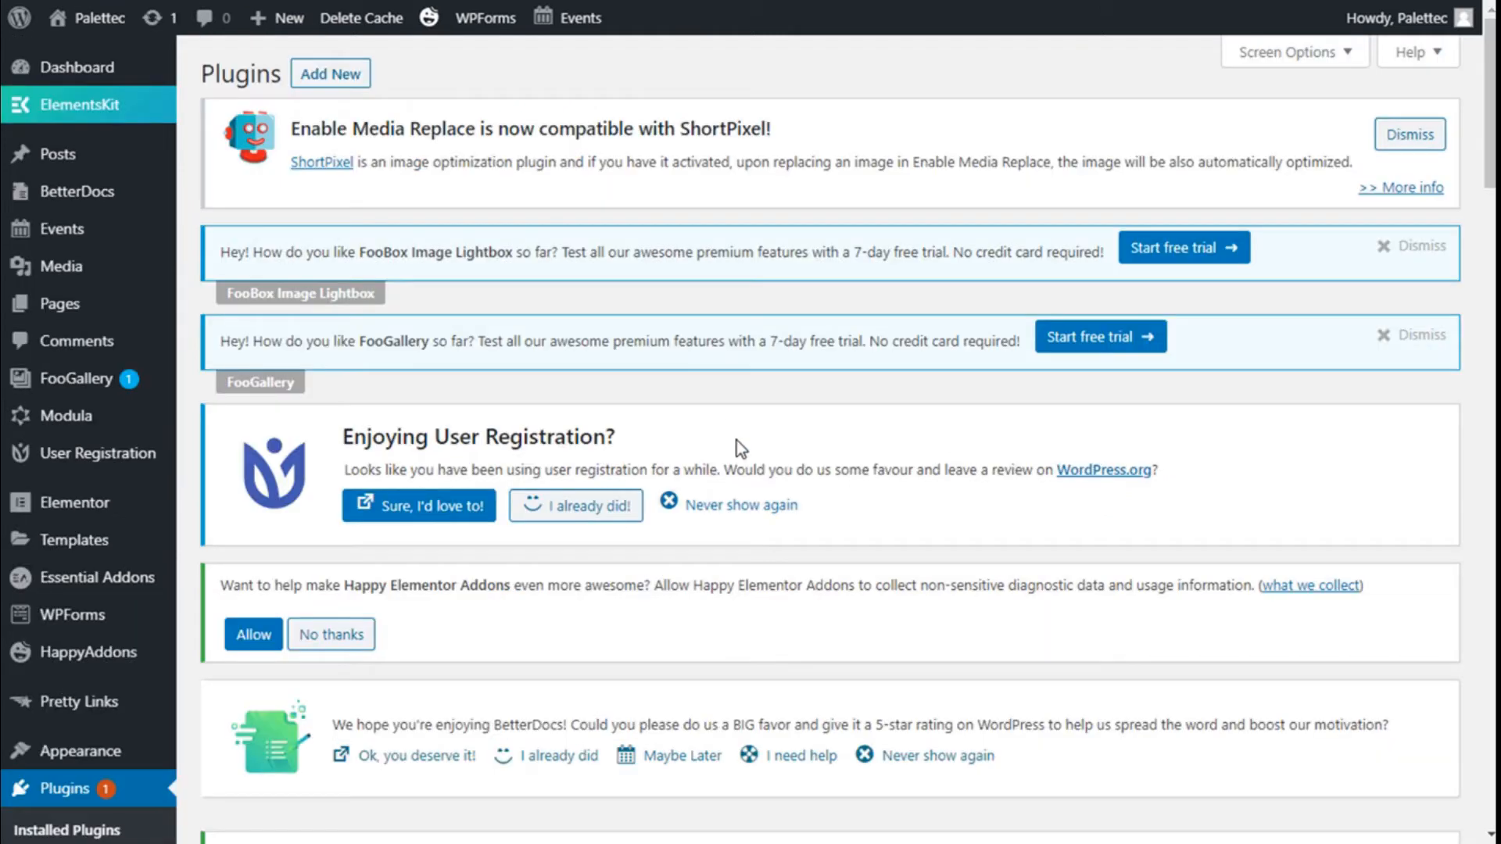
Check MailOptin - Lite in the installed plugins list and open MailOptin's Optin Campaigns page.
scroll(564, 353, "down", 8)
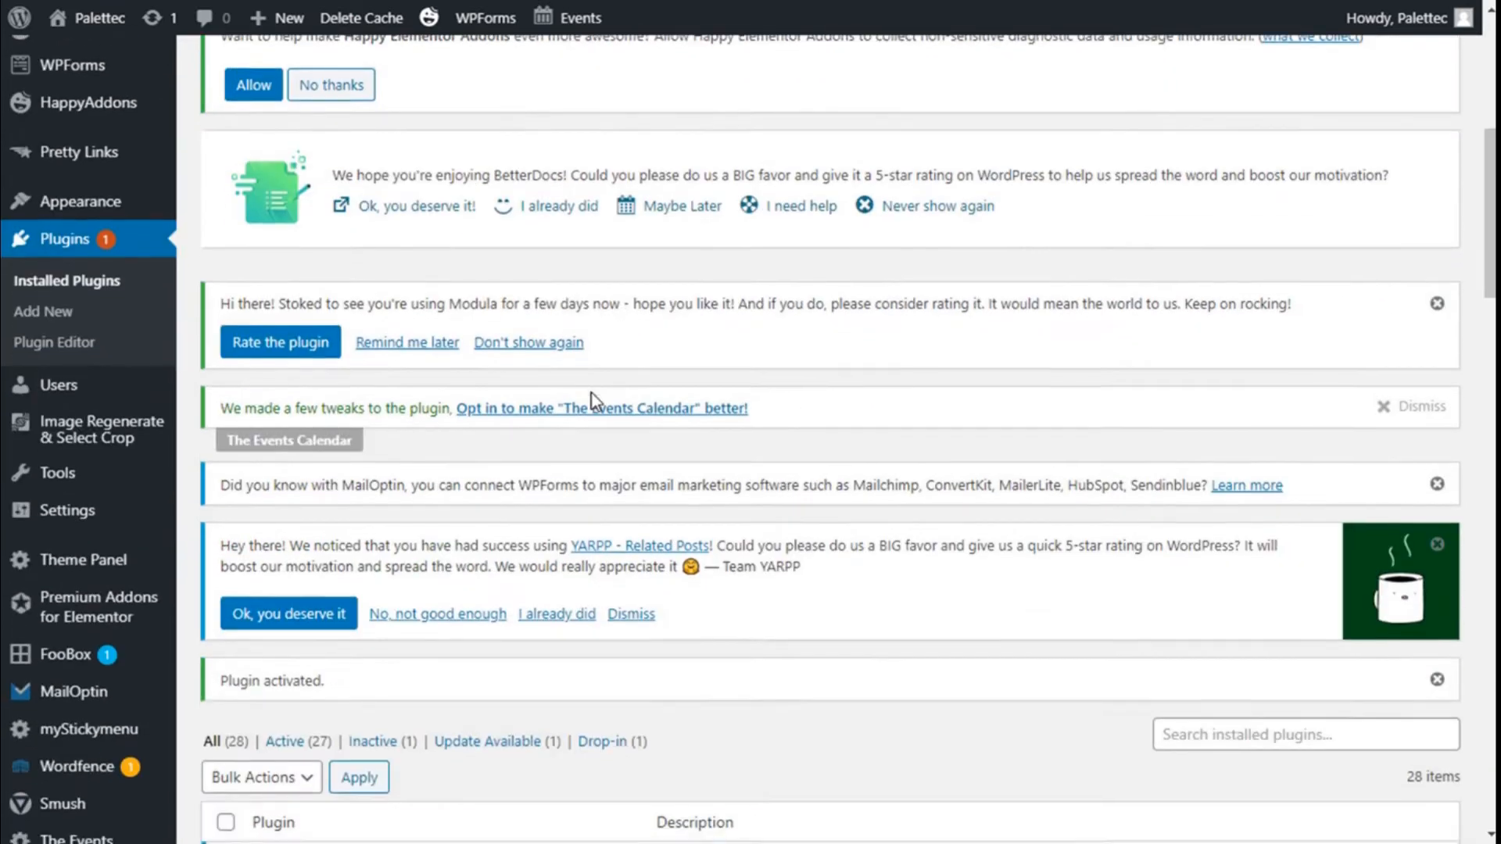
scroll(593, 383, "down", 14)
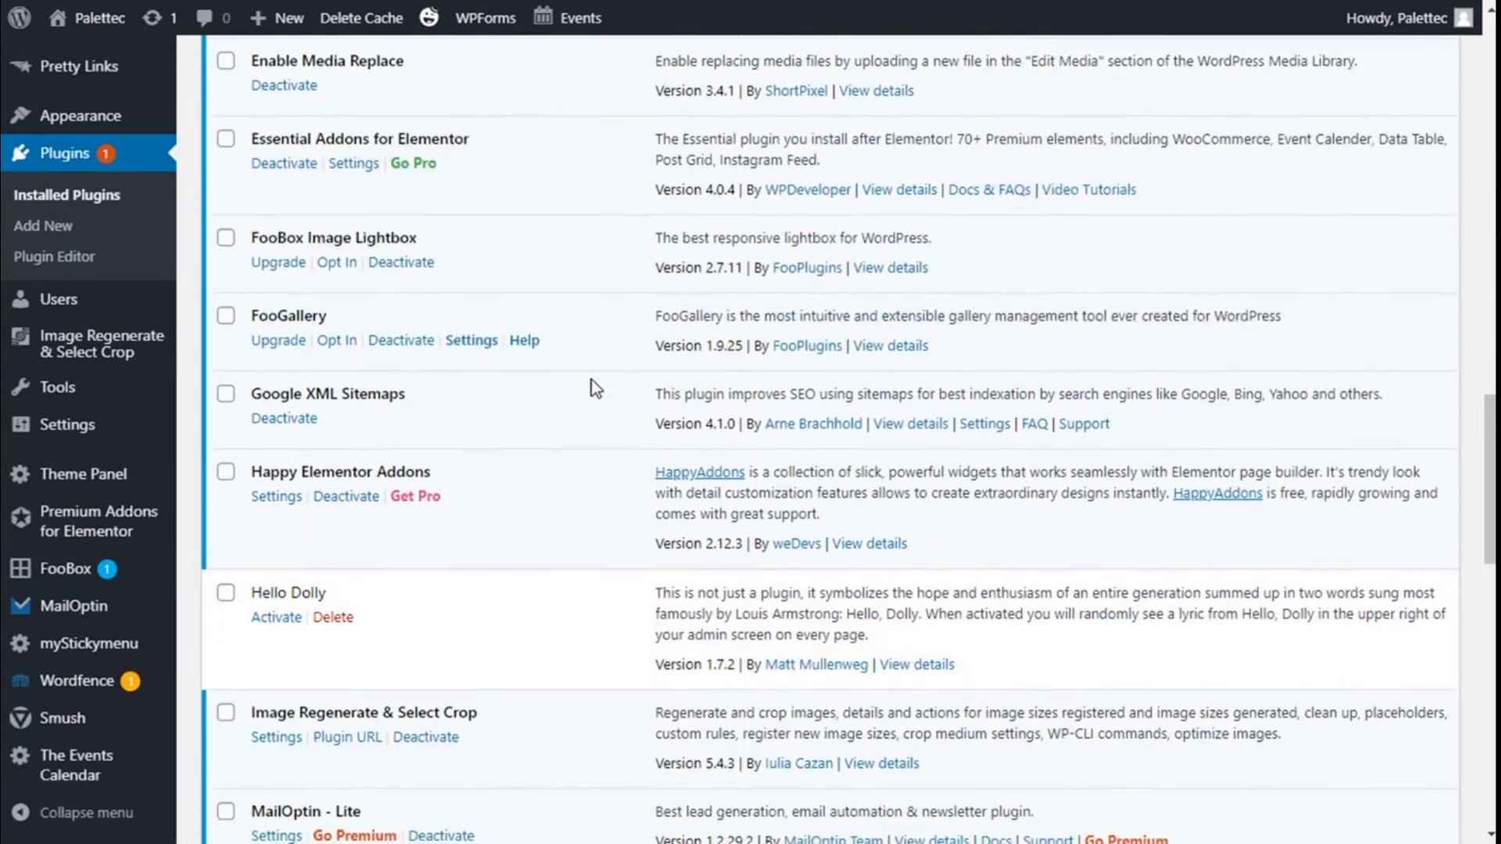
scroll(592, 383, "down", 3)
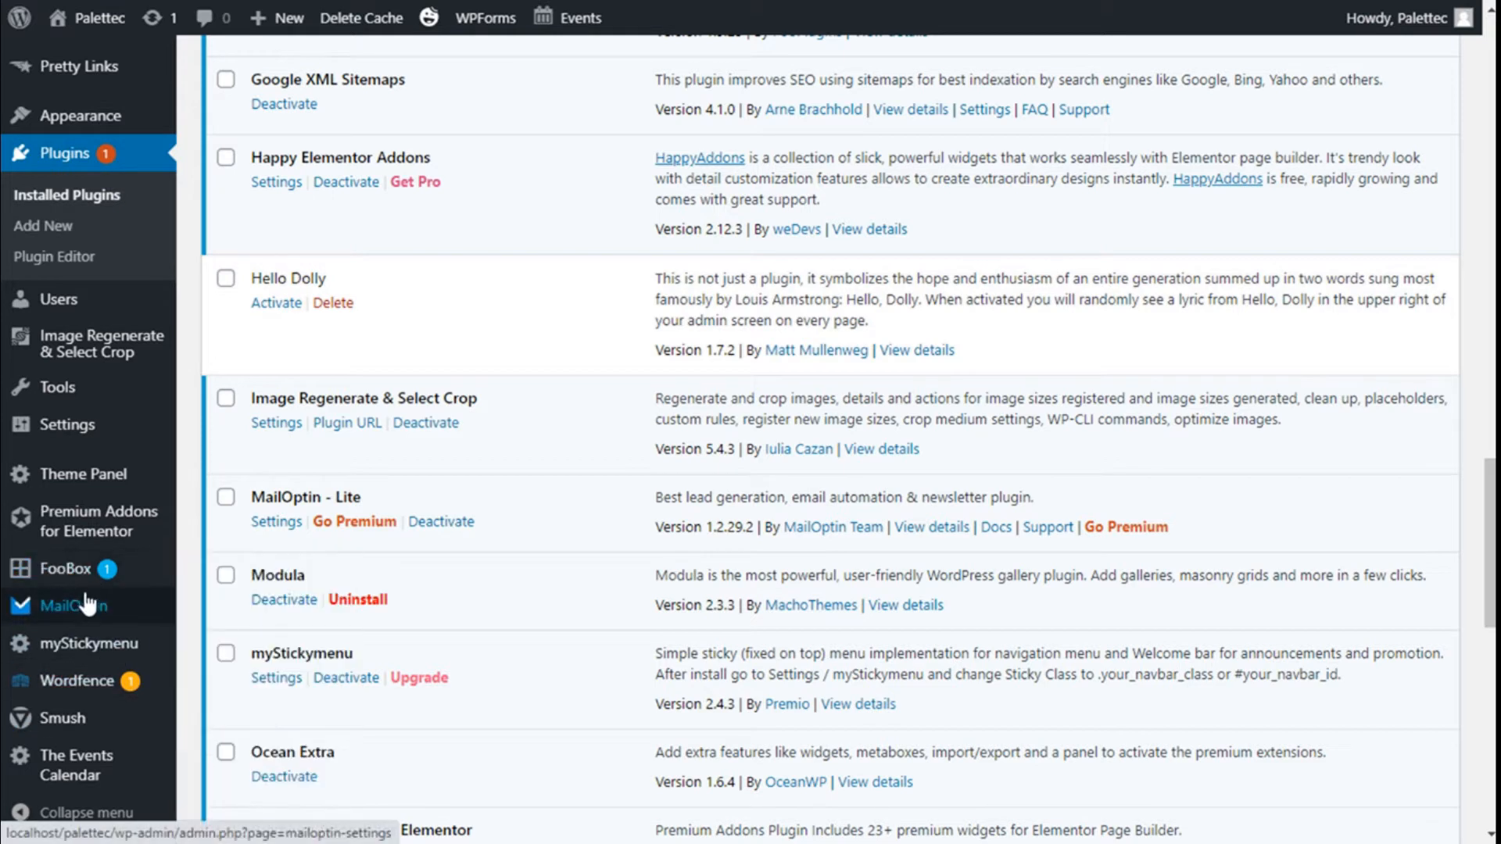
mouse_move(92, 623)
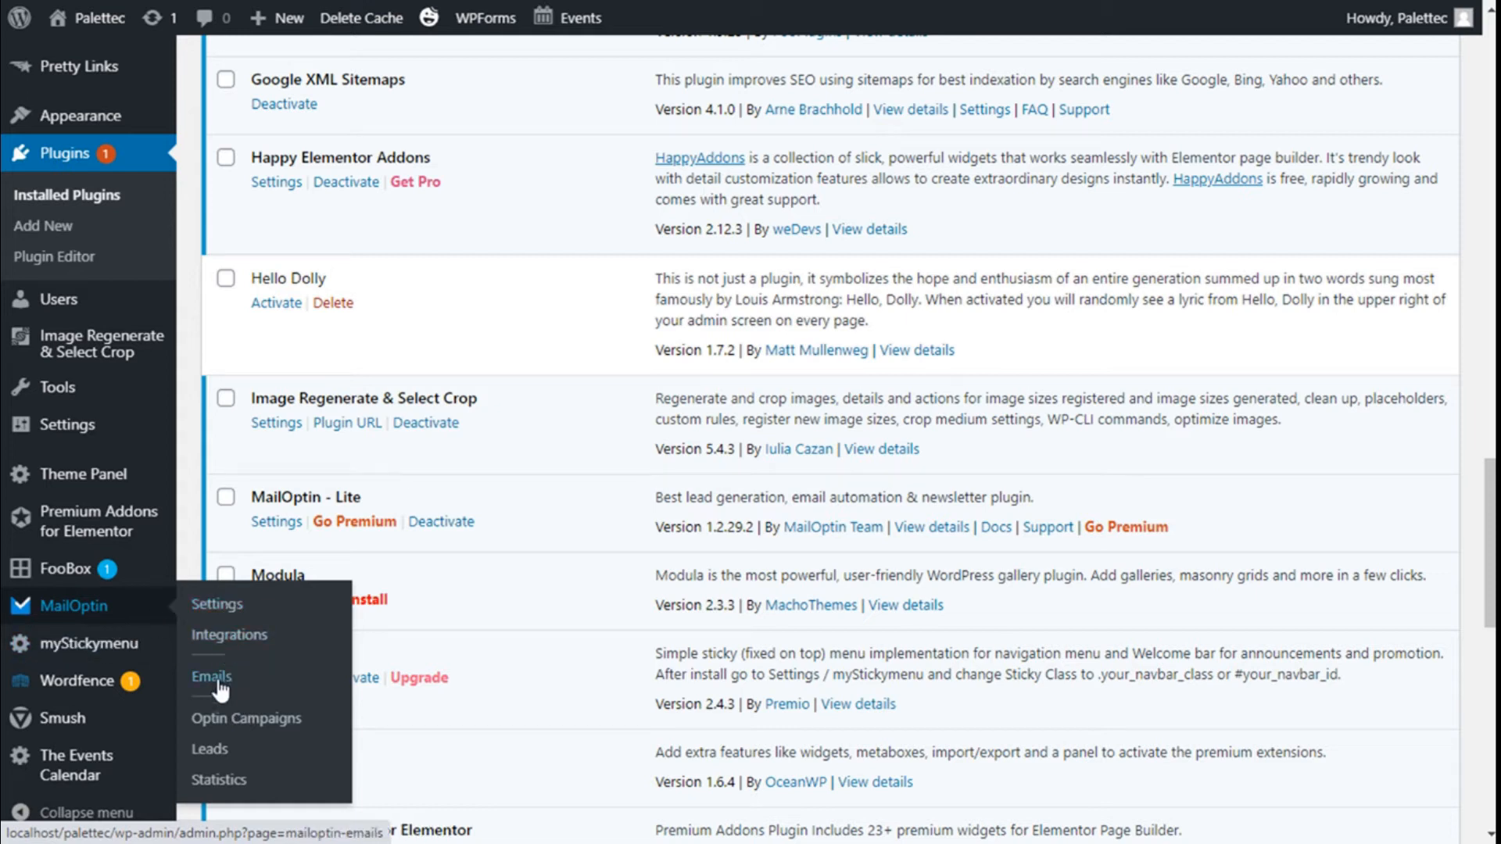
left_click(242, 729)
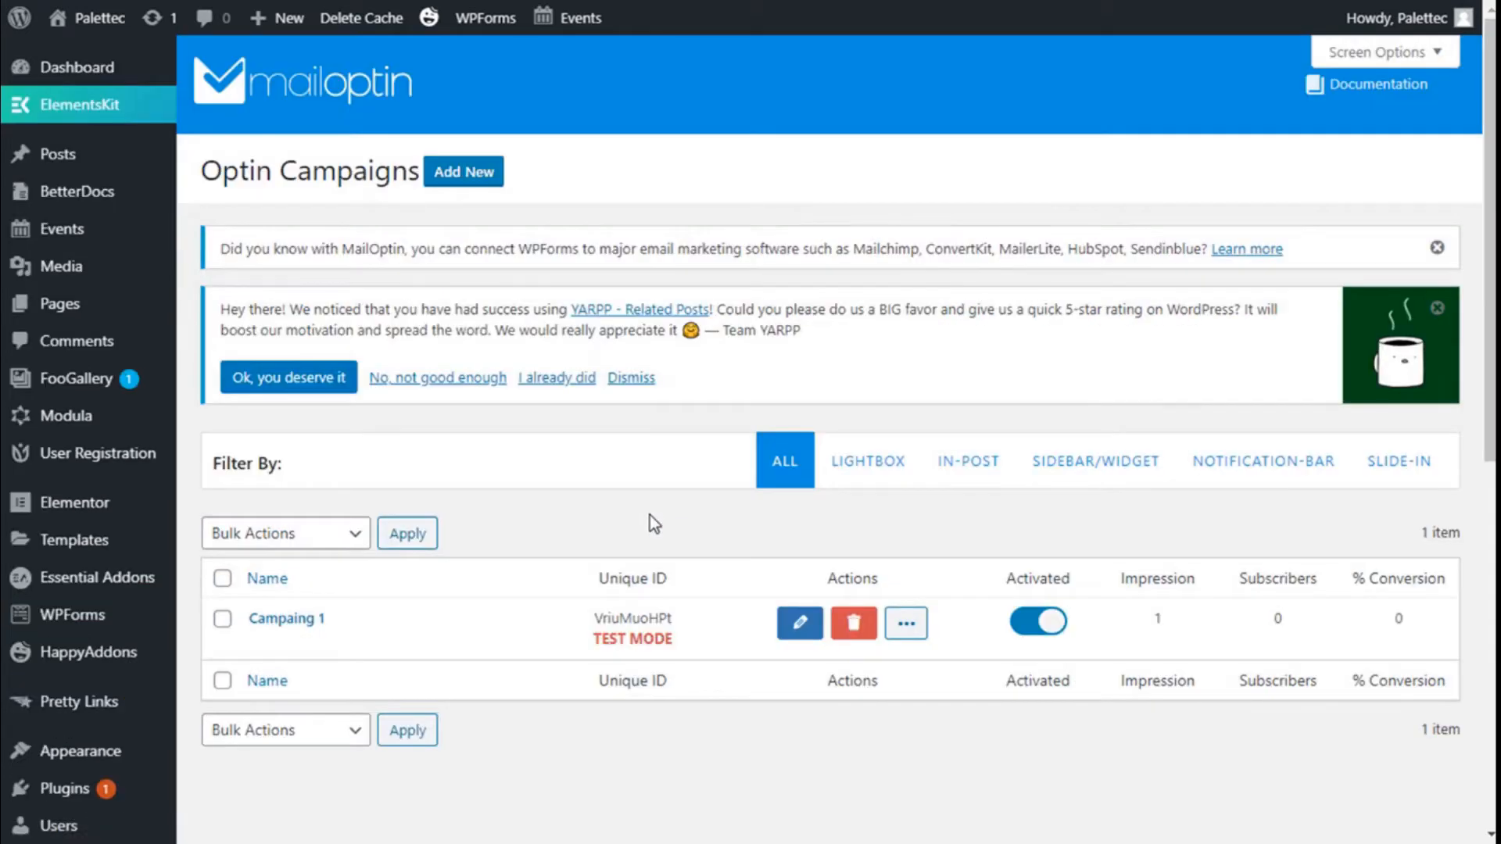
Create a new lightbox optin campaign titled "Campaing 3" using the free Elegance theme.
scroll(573, 453, "down", 2)
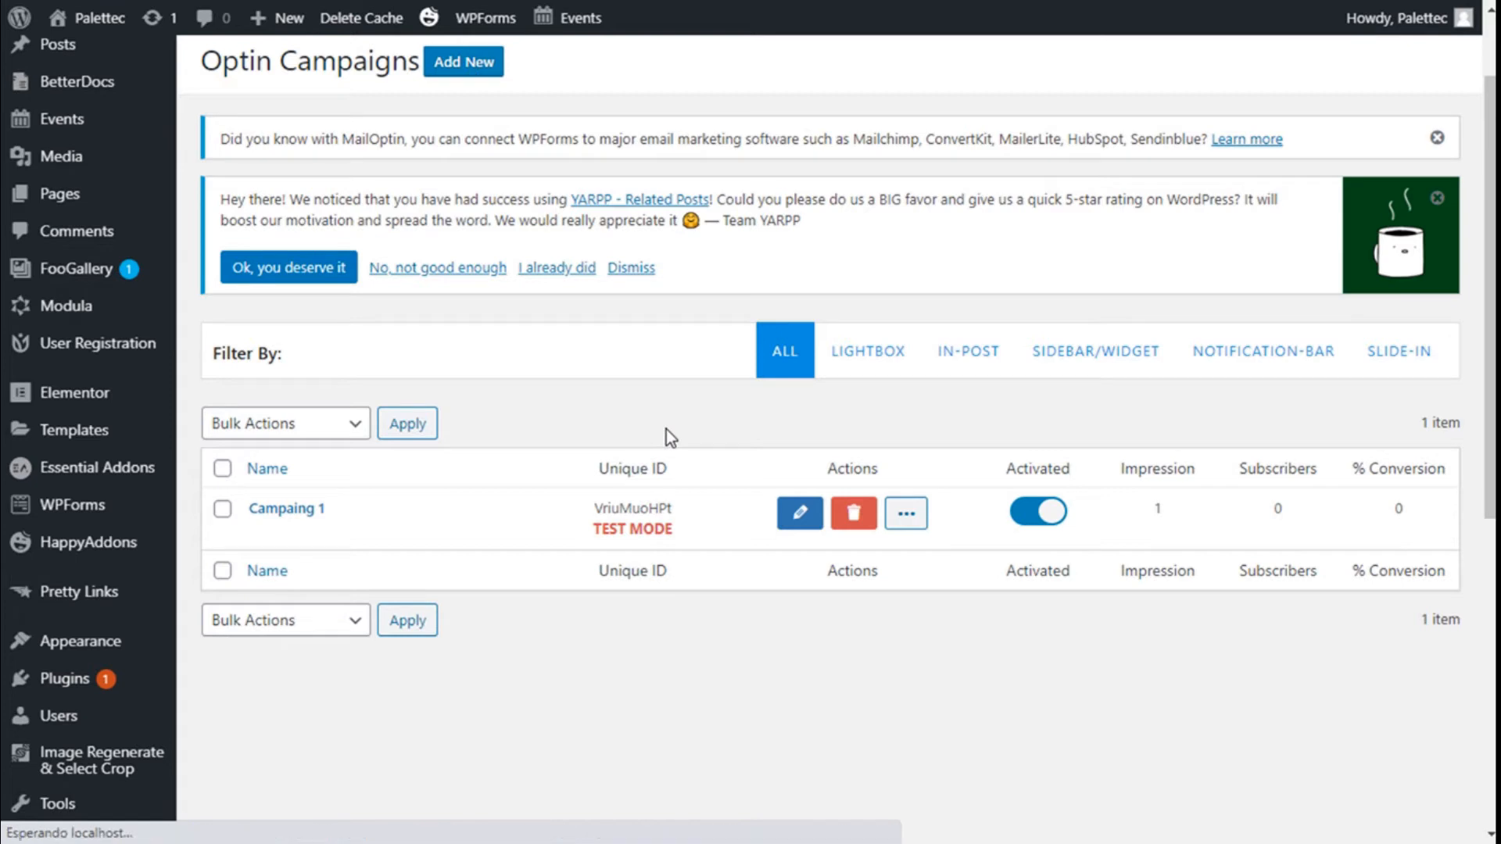
scroll(696, 334, "down", 4)
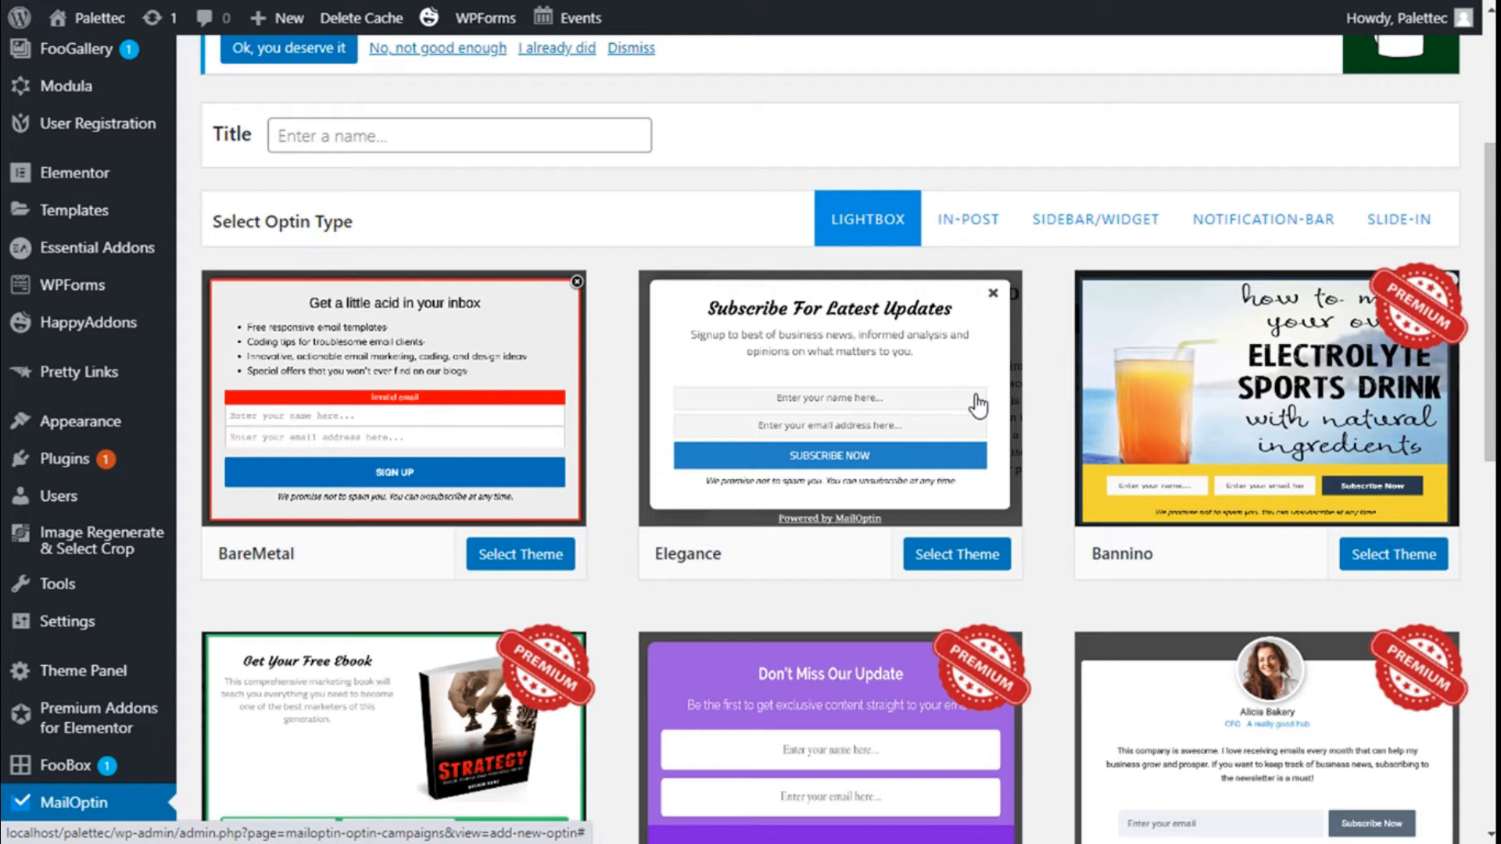
scroll(982, 305, "down", 1)
scroll(1008, 406, "down", 8)
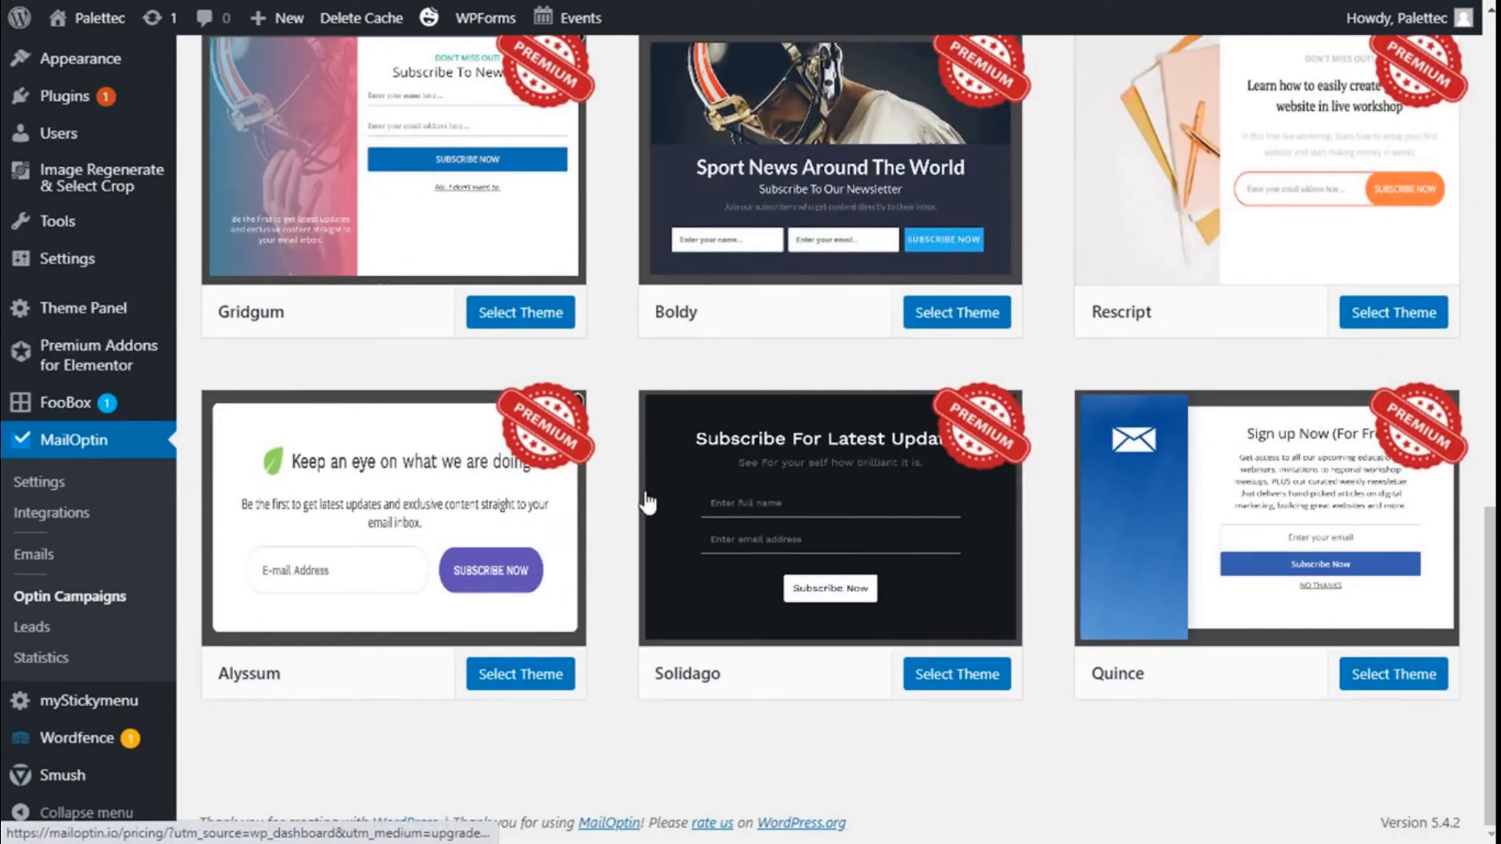
scroll(502, 503, "up", 5)
scroll(1163, 494, "up", 4)
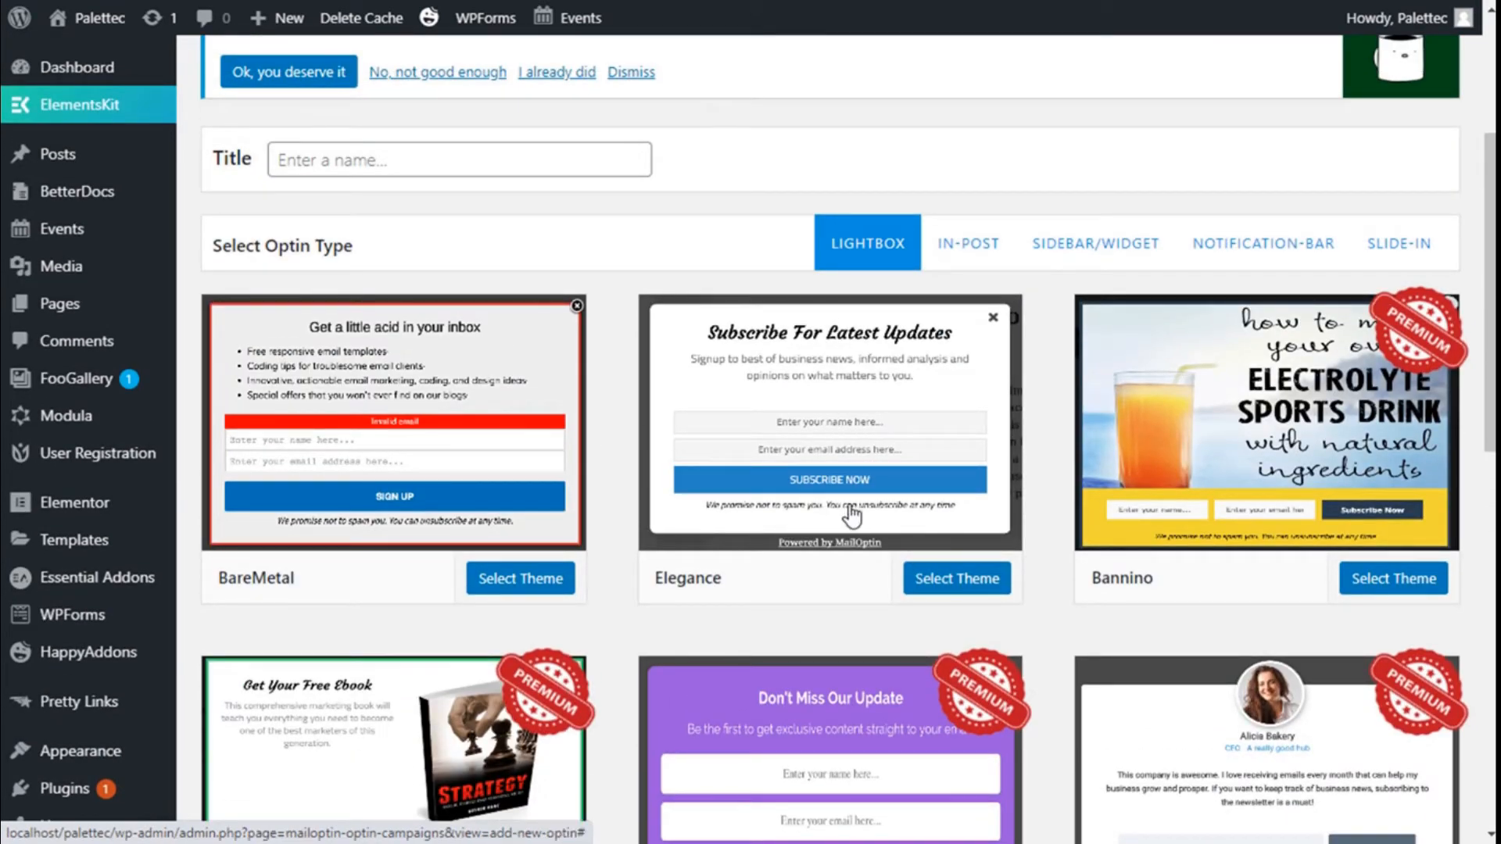
left_click(821, 426)
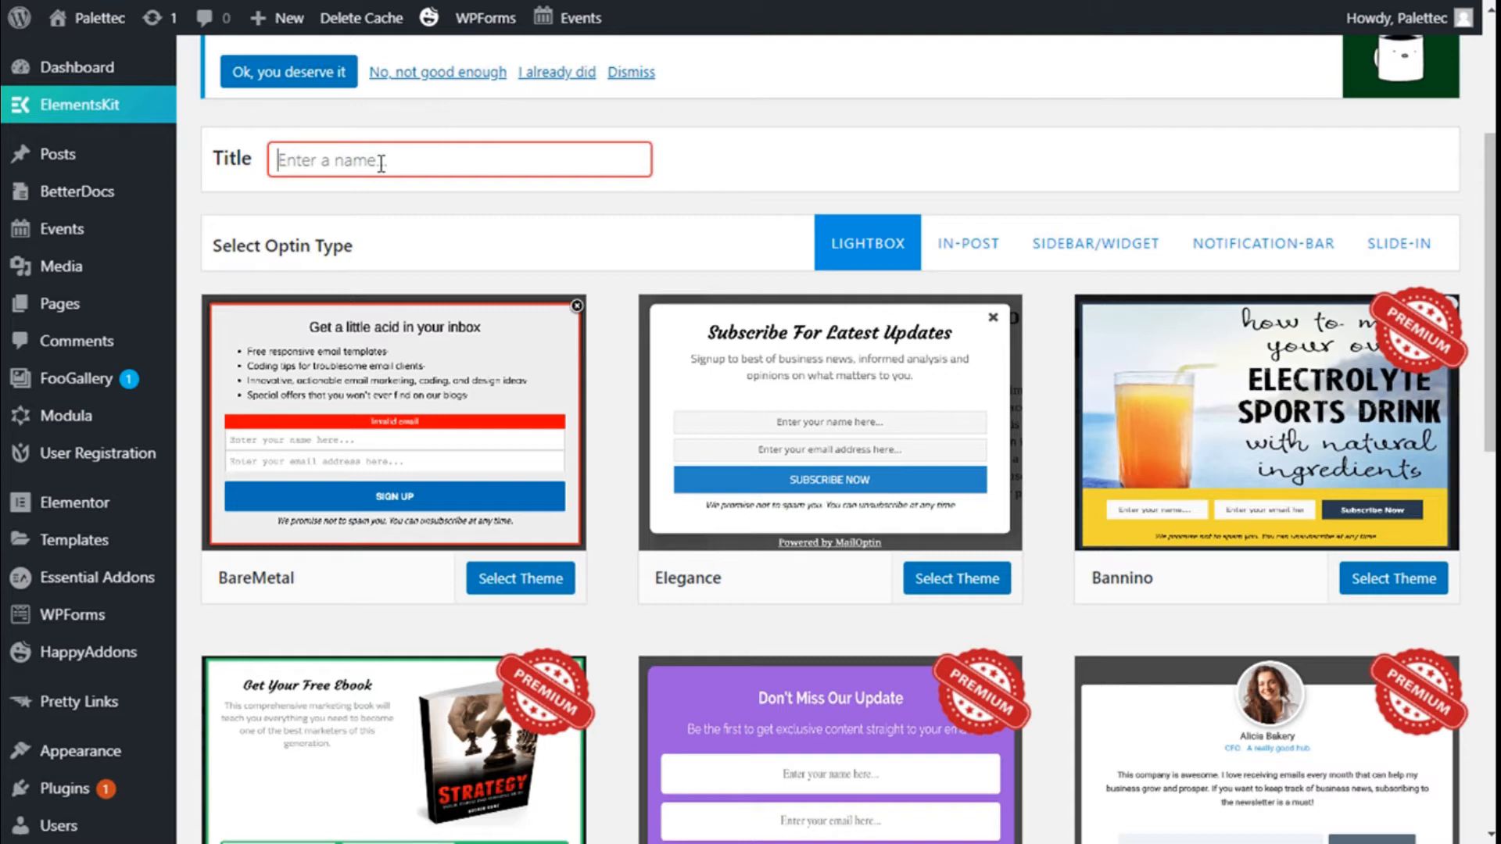
type("Campaing 3")
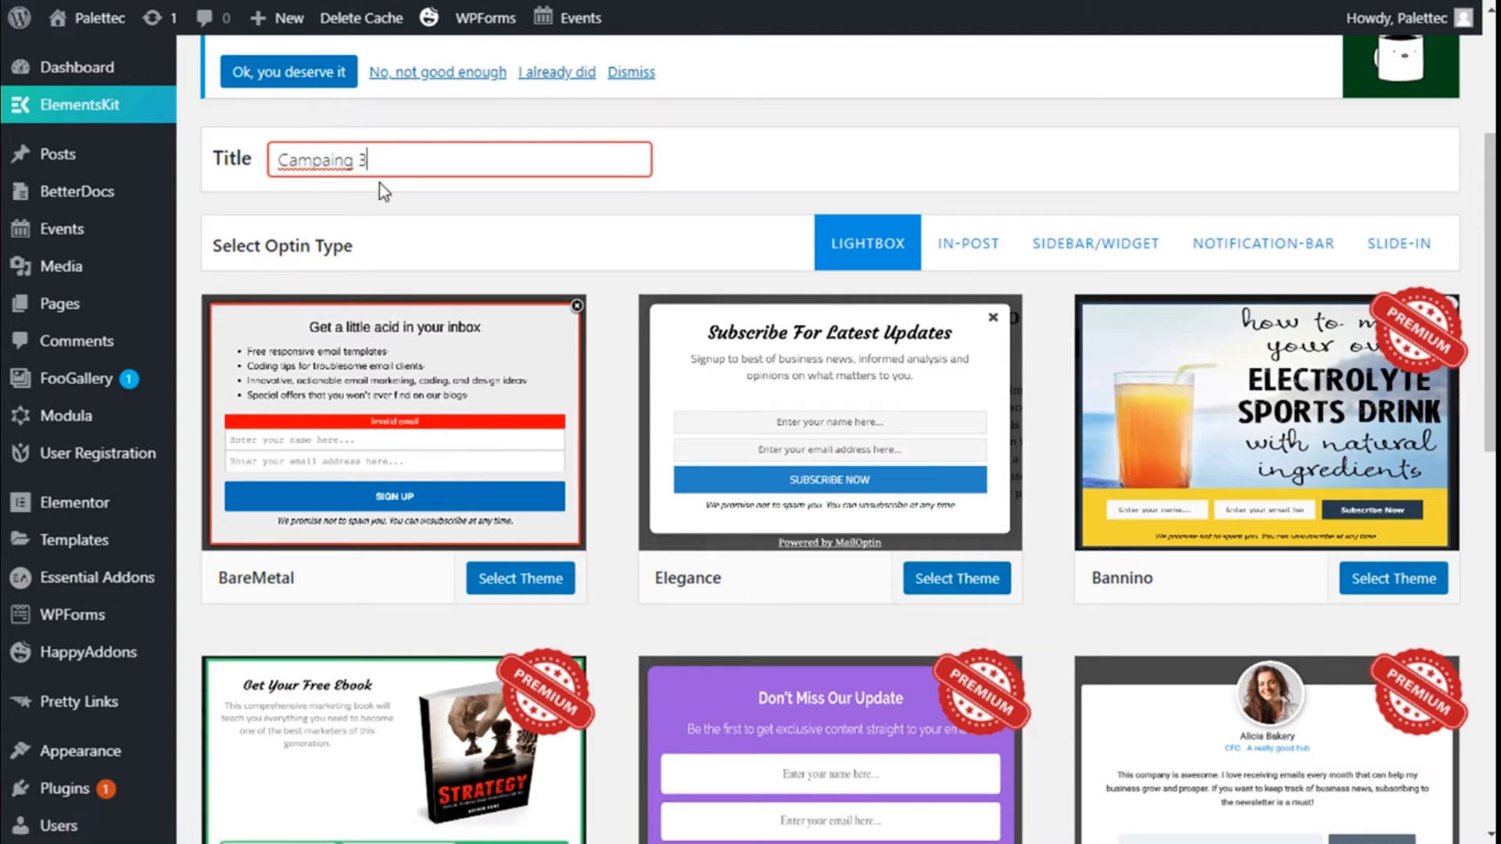
left_click(950, 583)
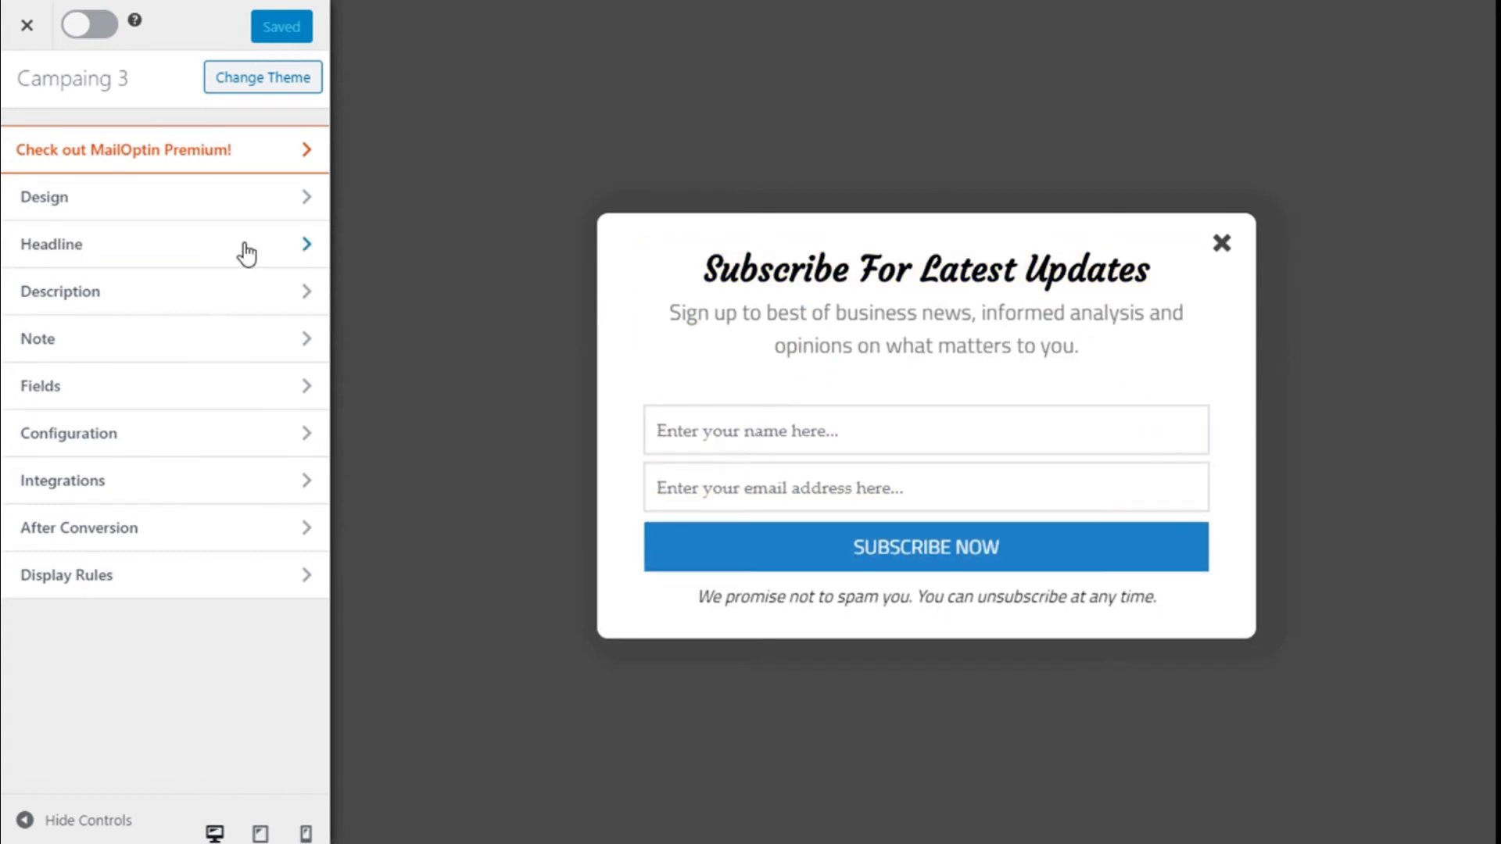
In the campaign's design settings, set the optin width to 490px and the background color to green #81d742.
left_click(122, 210)
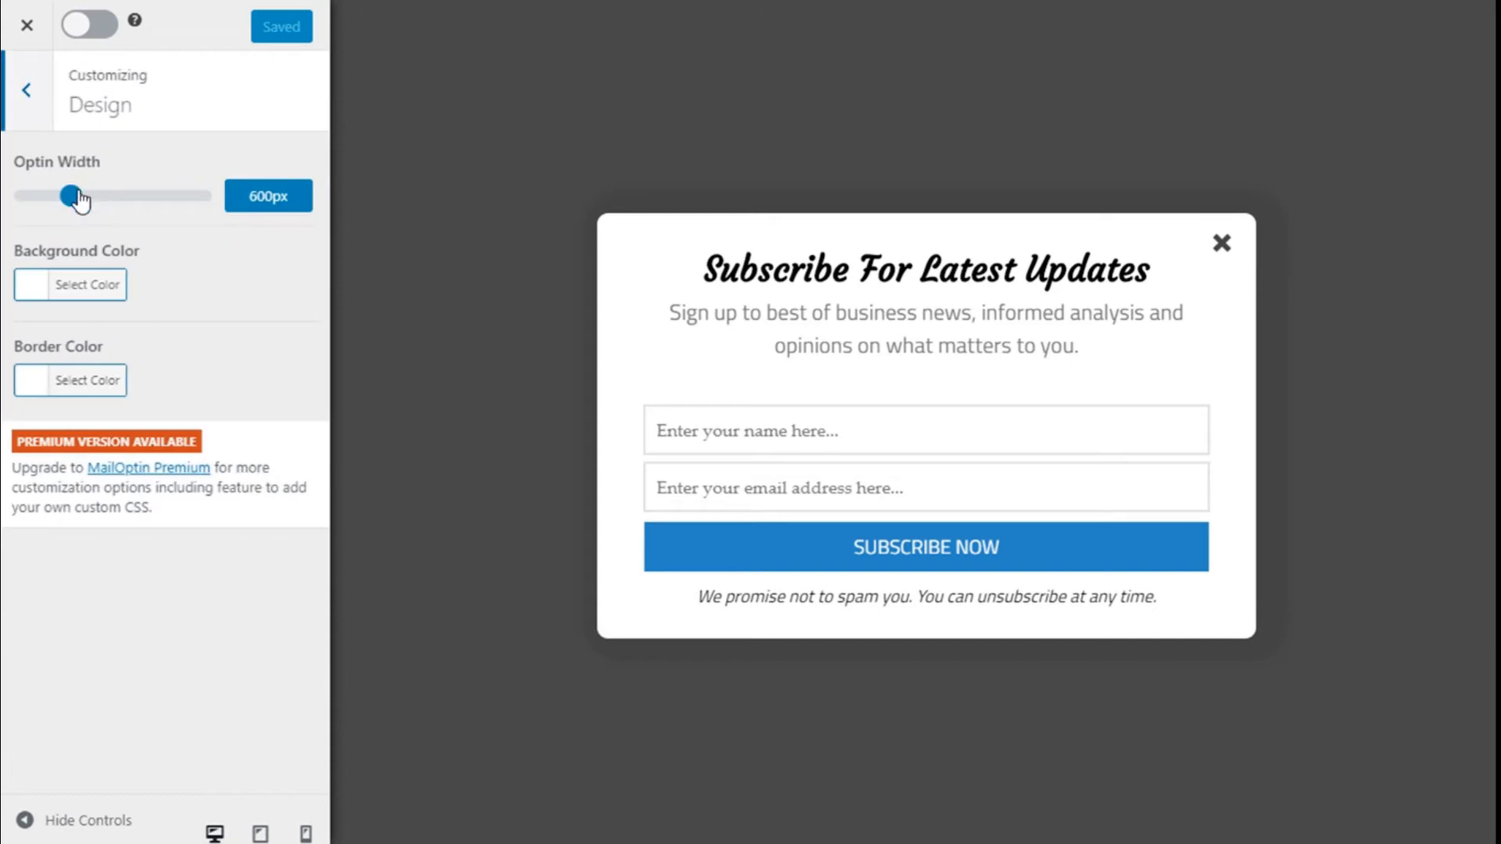
mouse_move(83, 197)
left_mouse_down()
mouse_move(119, 202)
mouse_move(67, 208)
left_mouse_up()
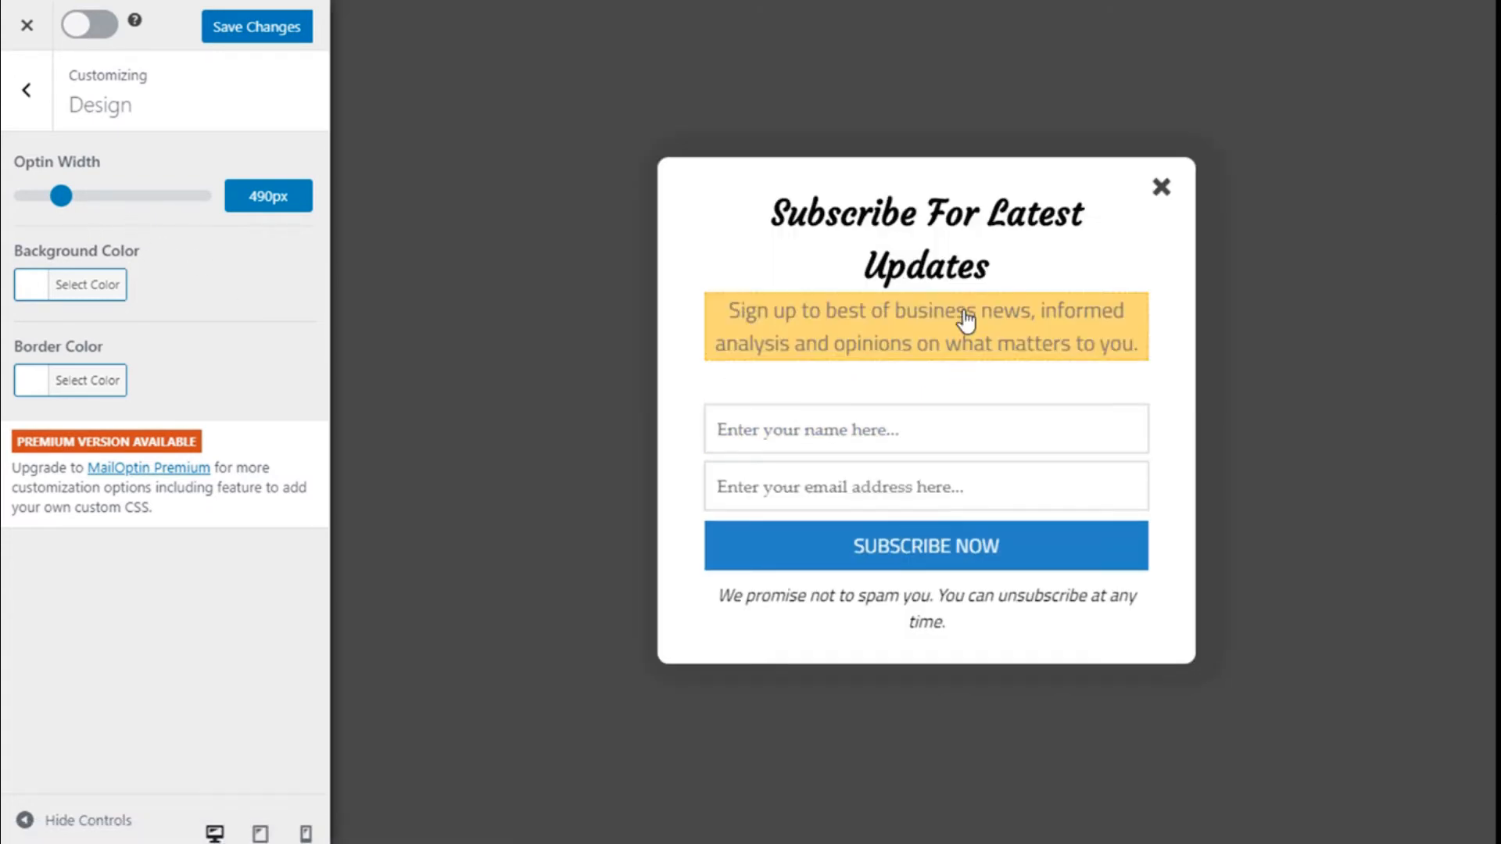
left_click(28, 287)
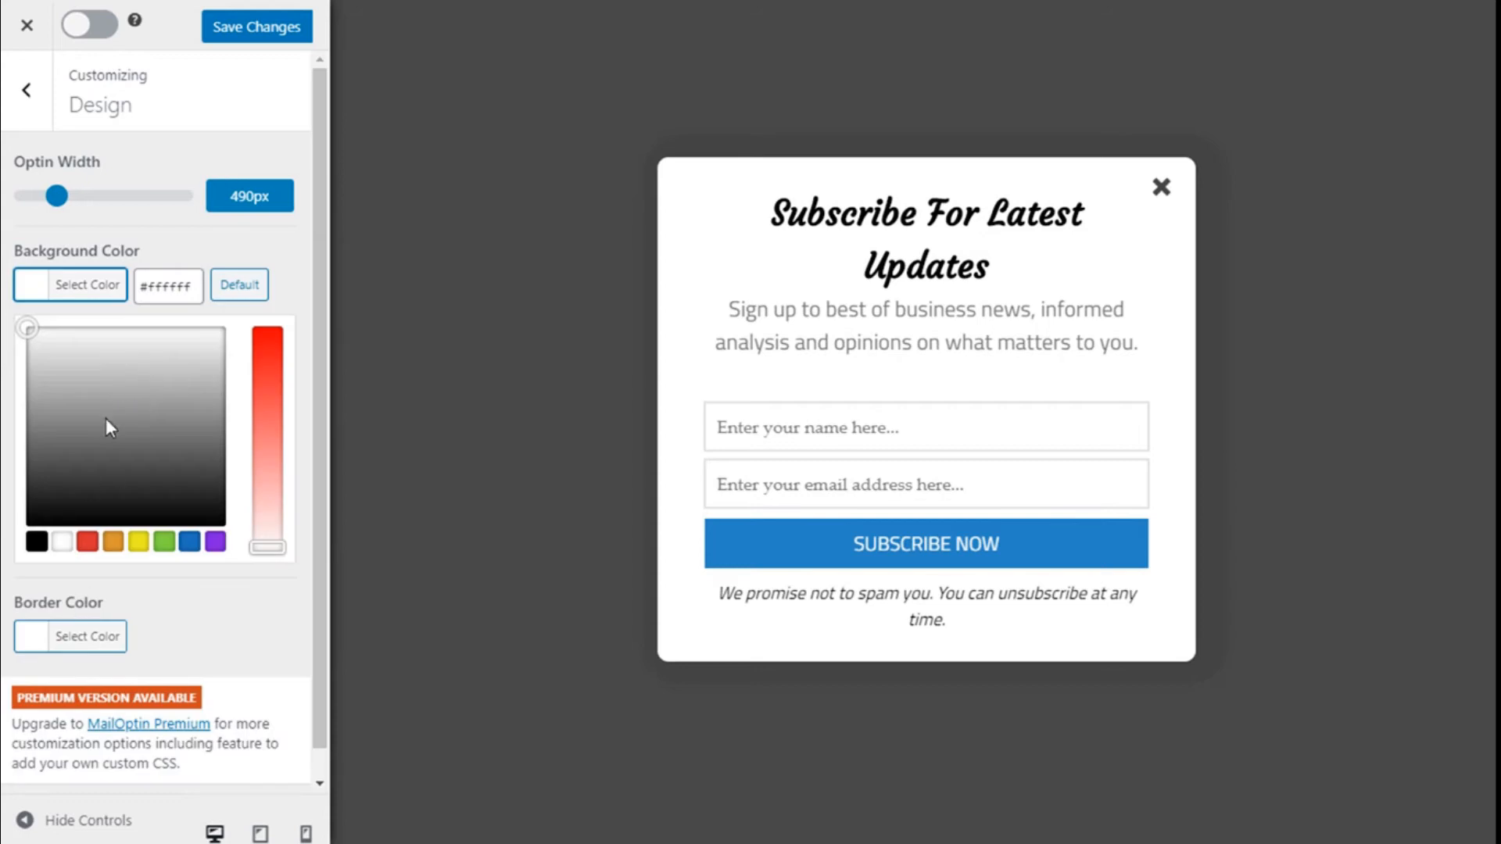
left_click(138, 543)
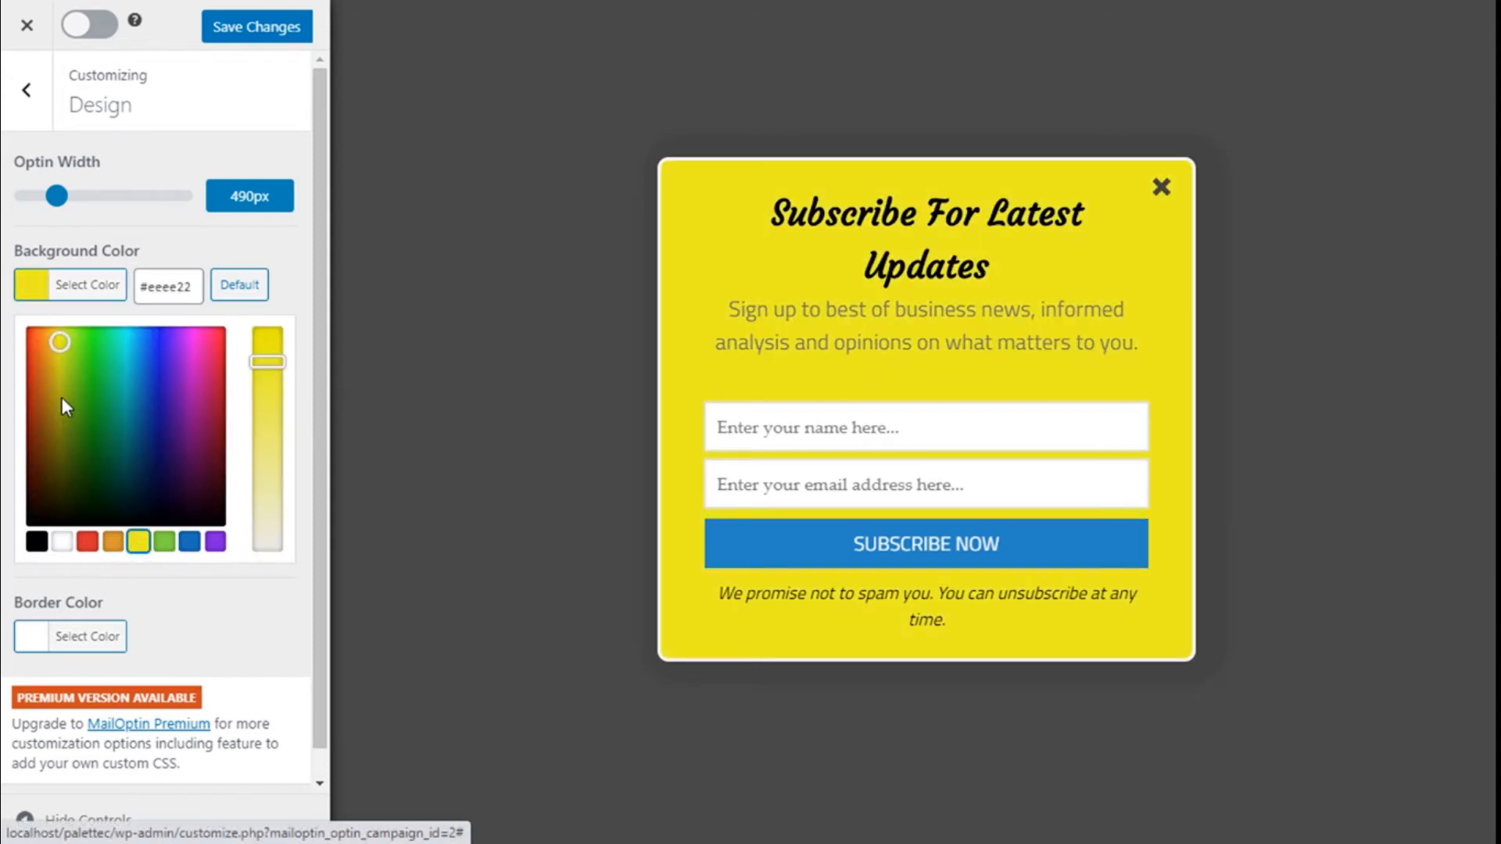
left_click(172, 543)
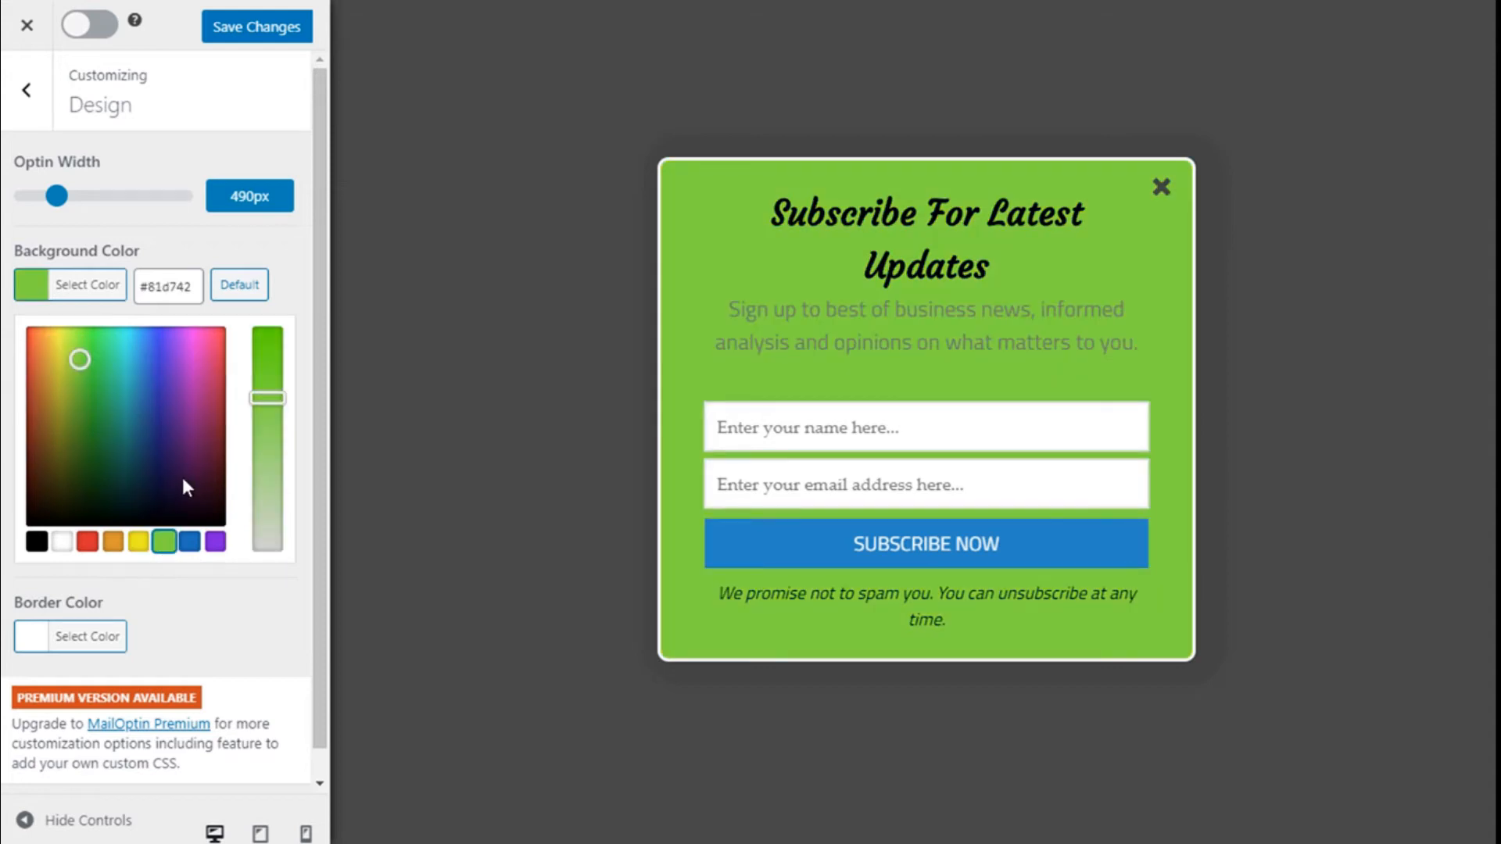
left_click(39, 299)
Set the optin's border color to yellow #eeee22 and leave the design settings.
left_click(44, 384)
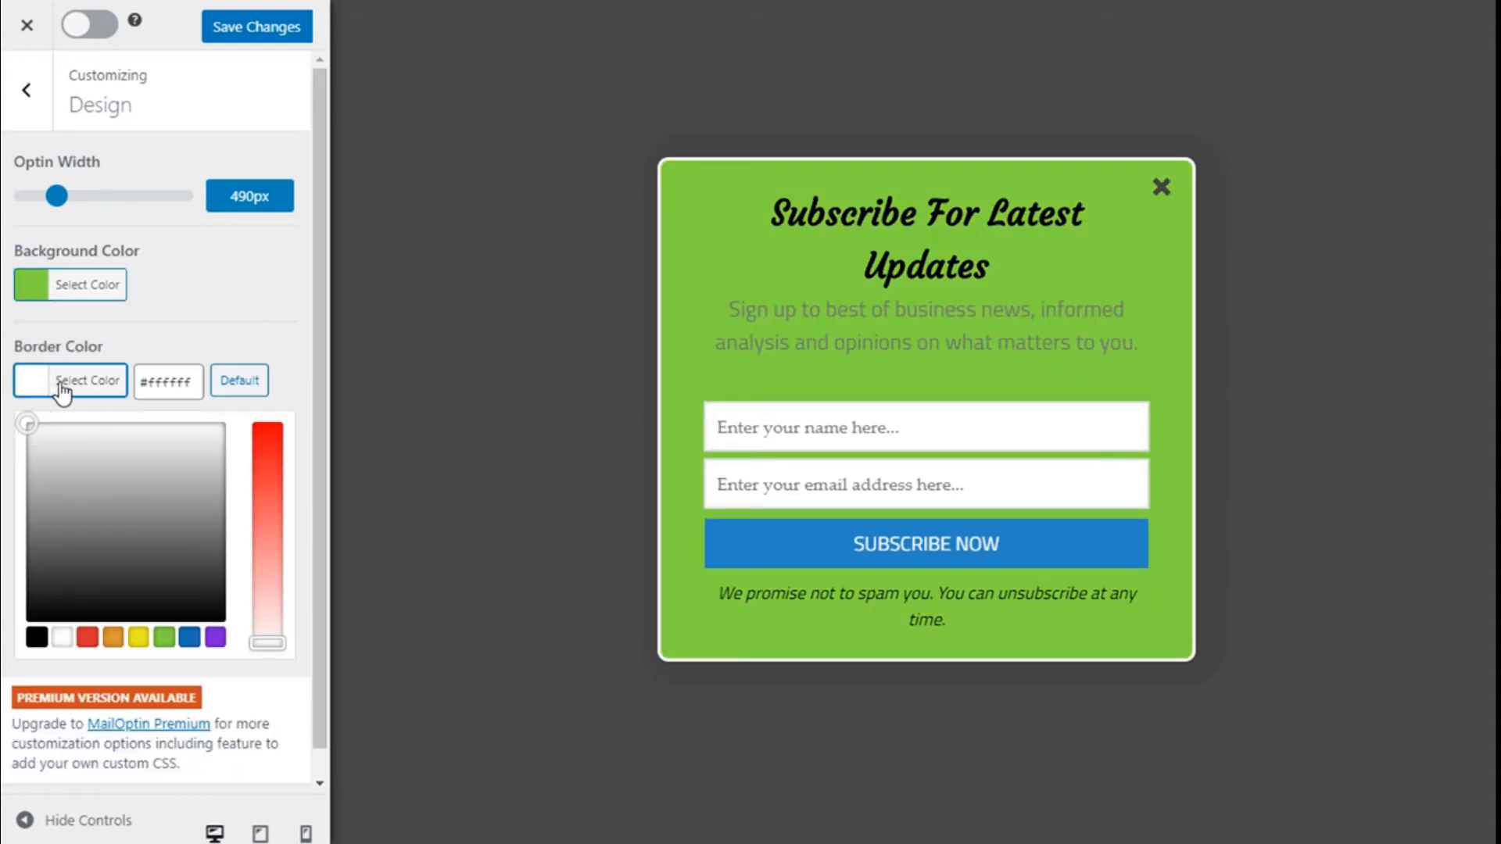
left_click(139, 644)
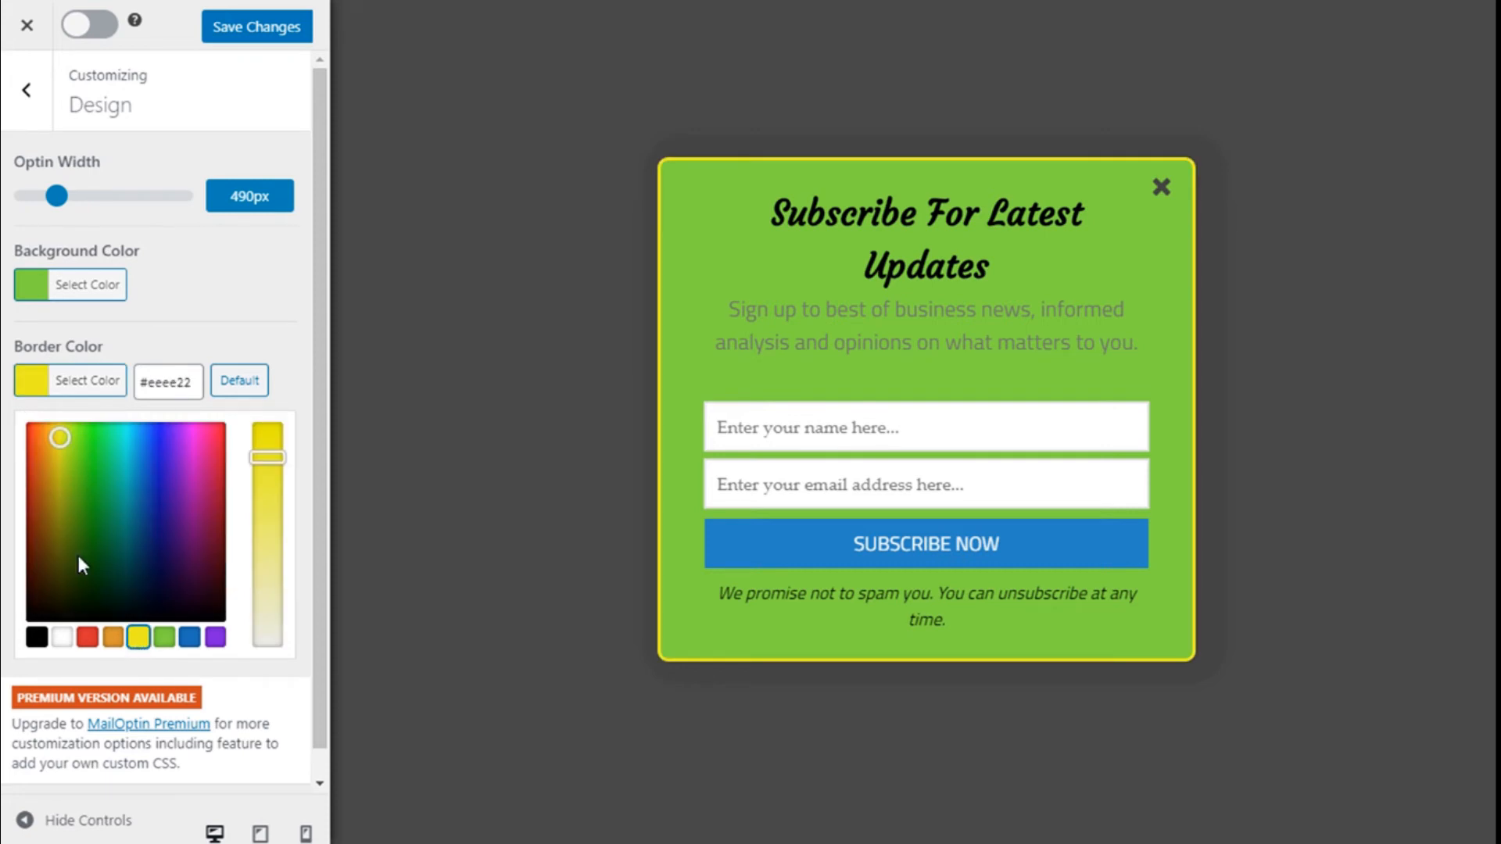
left_click(35, 380)
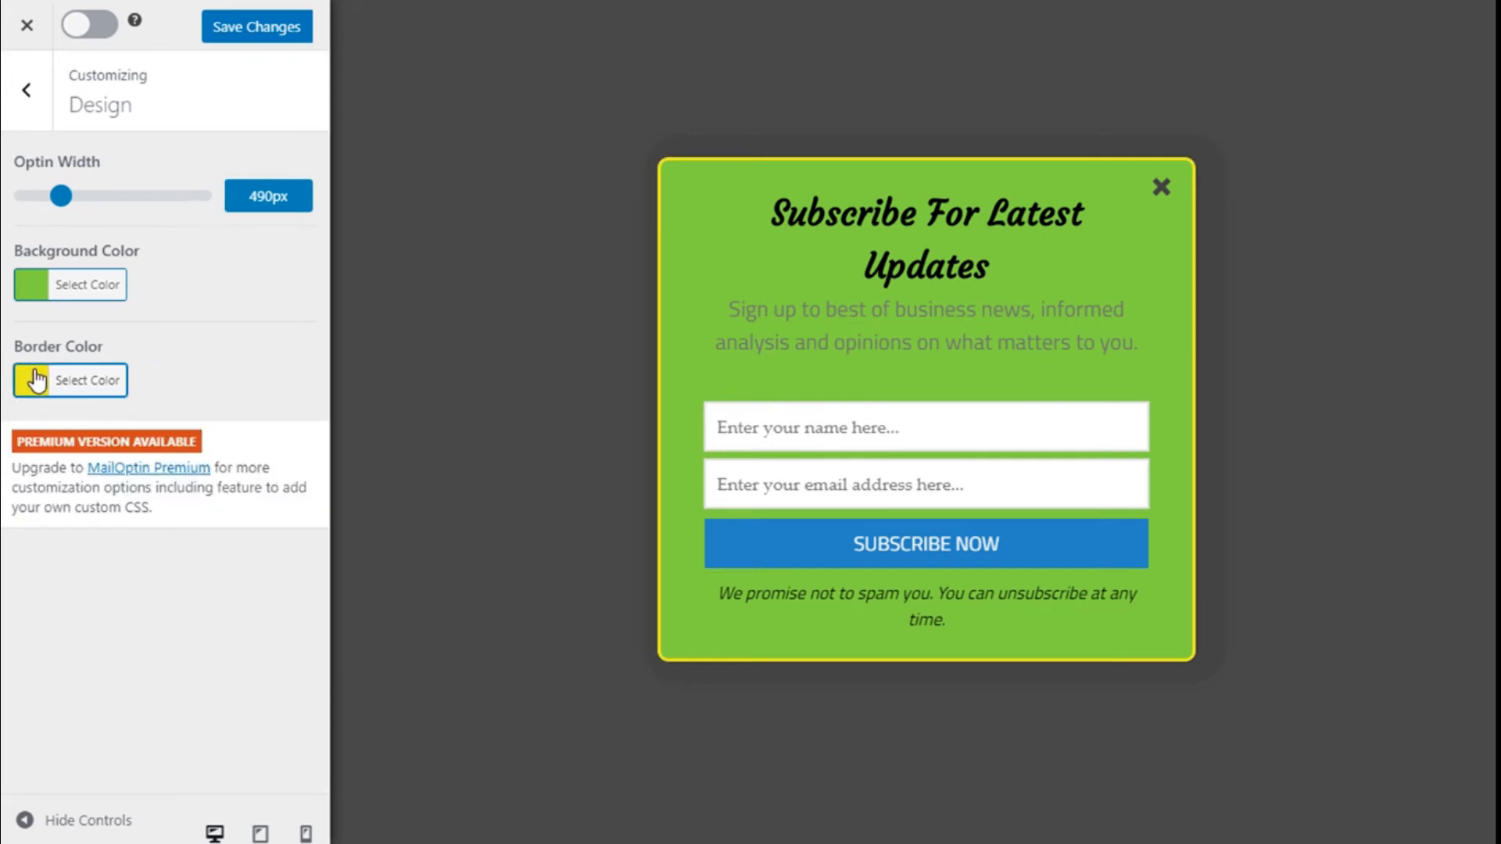
left_click(27, 91)
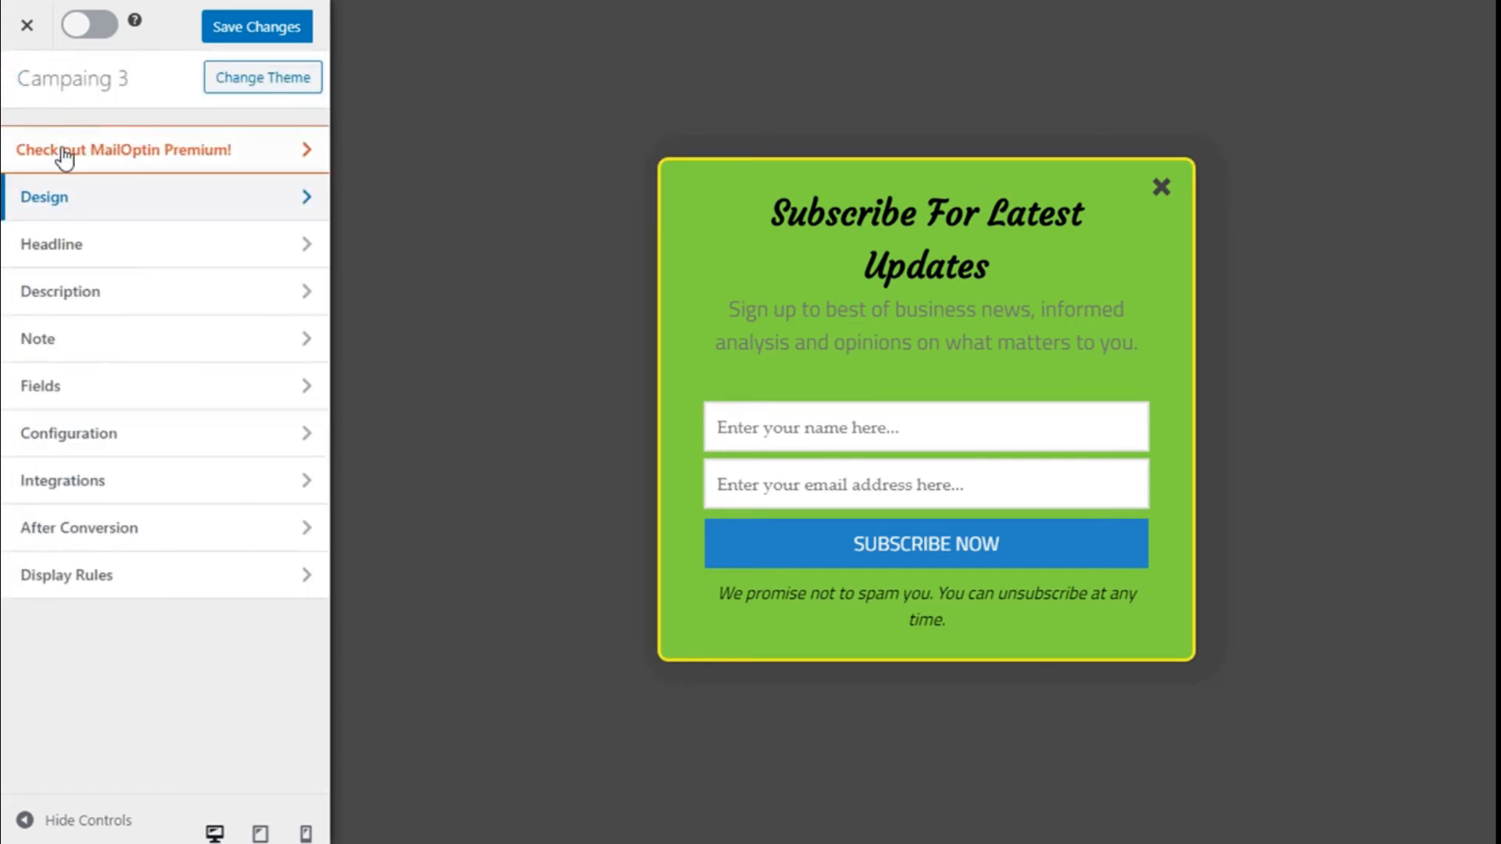
Open the campaign's headline settings and go to the color and font options.
left_click(104, 249)
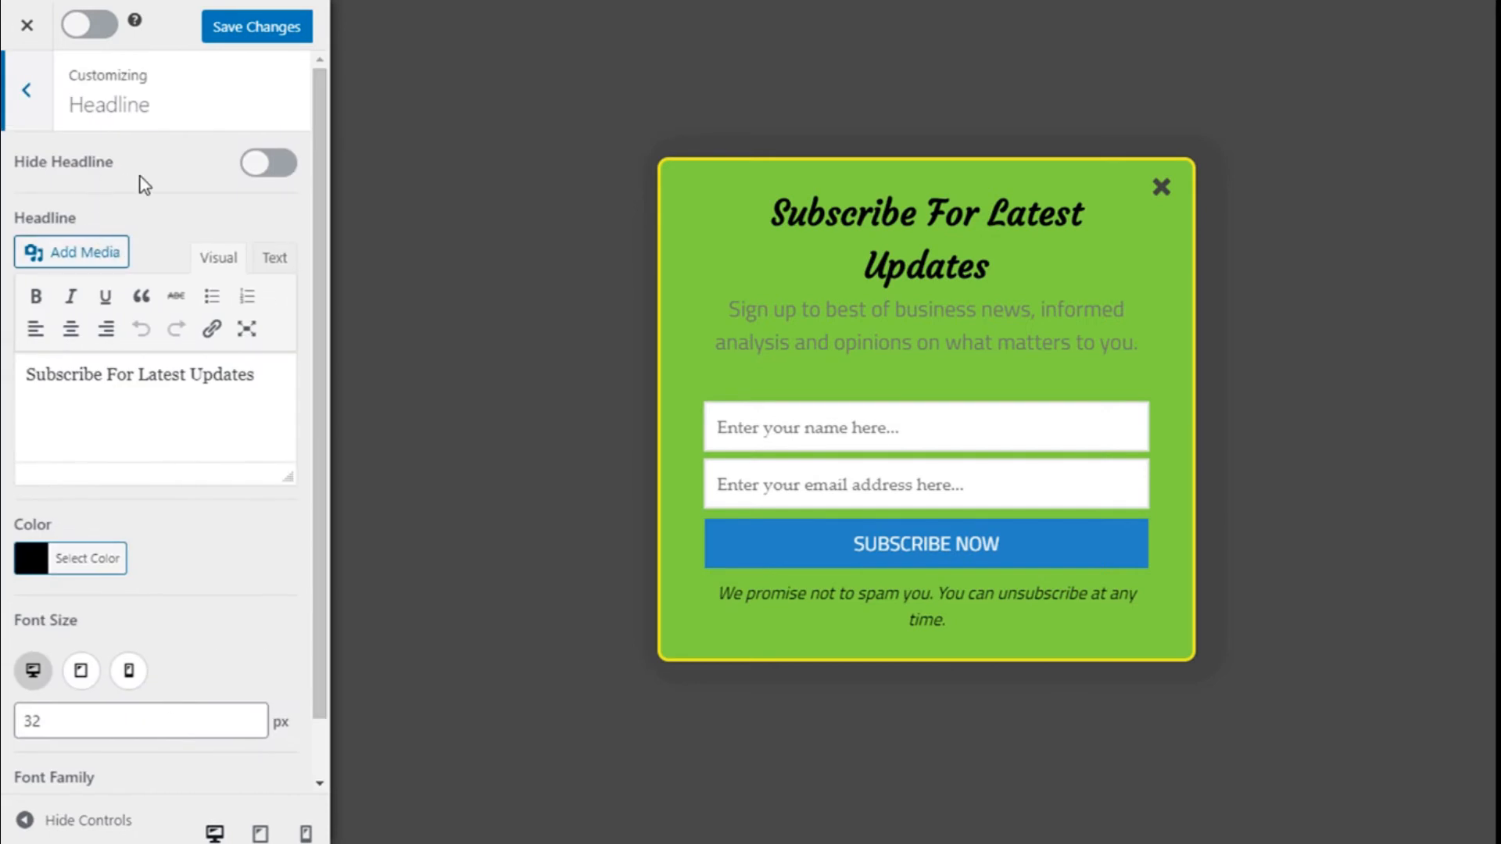
scroll(145, 185, "down", 1)
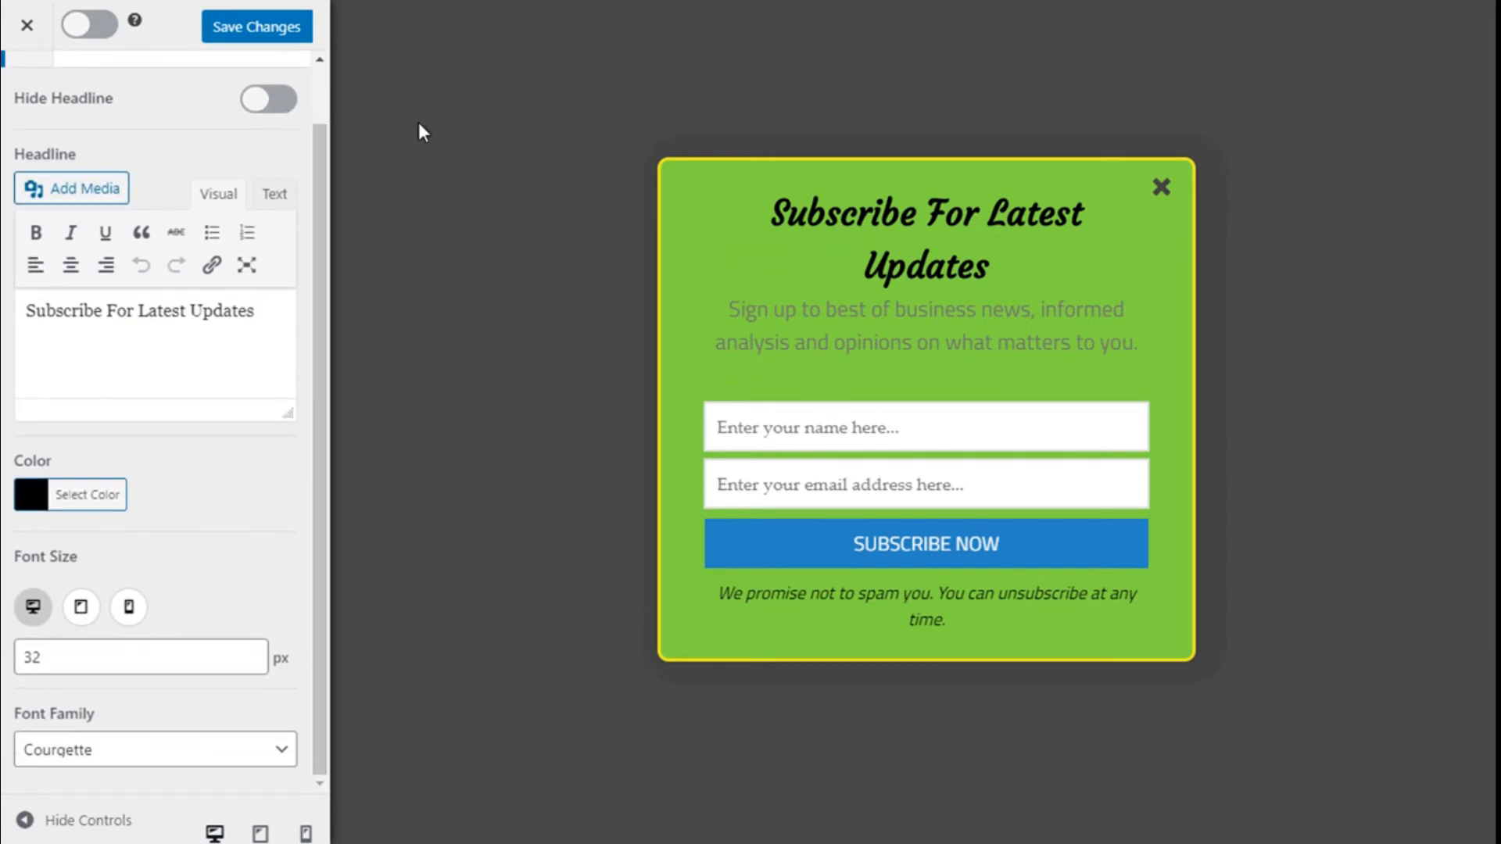